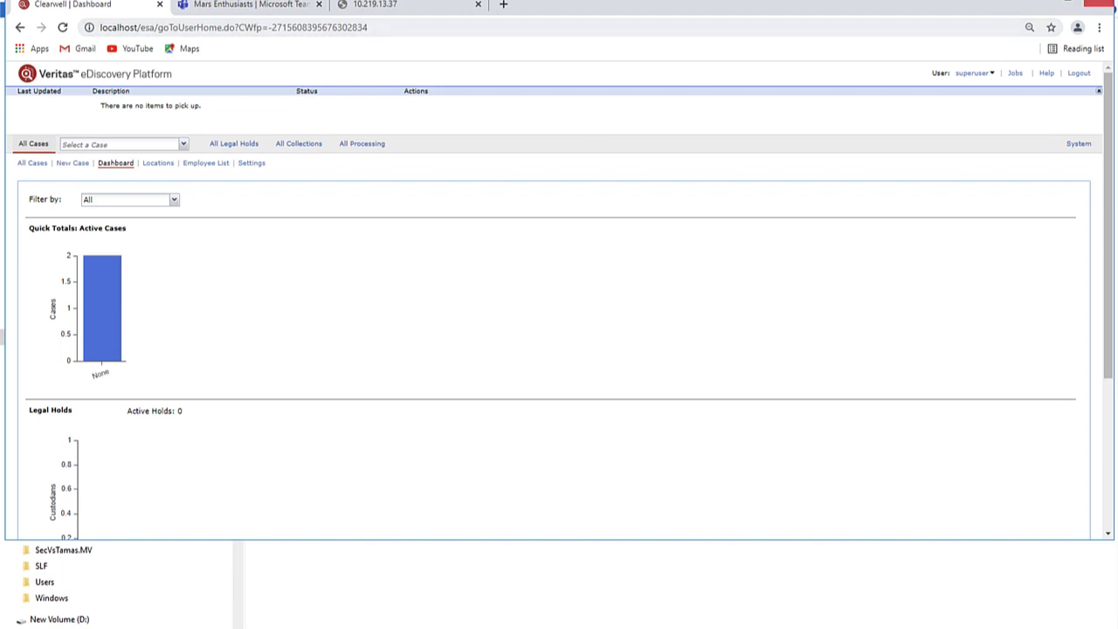
- Maximize the browser and reload the Veritas dashboard showing 2 active cases and 0 legal holds
click(1070, 3)
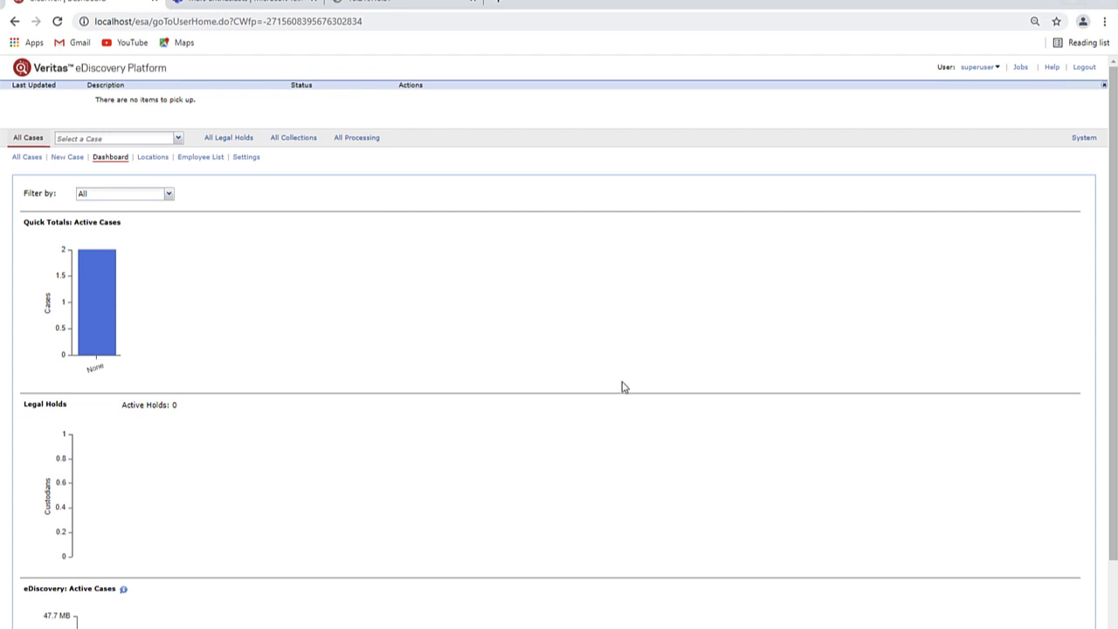
click(21, 70)
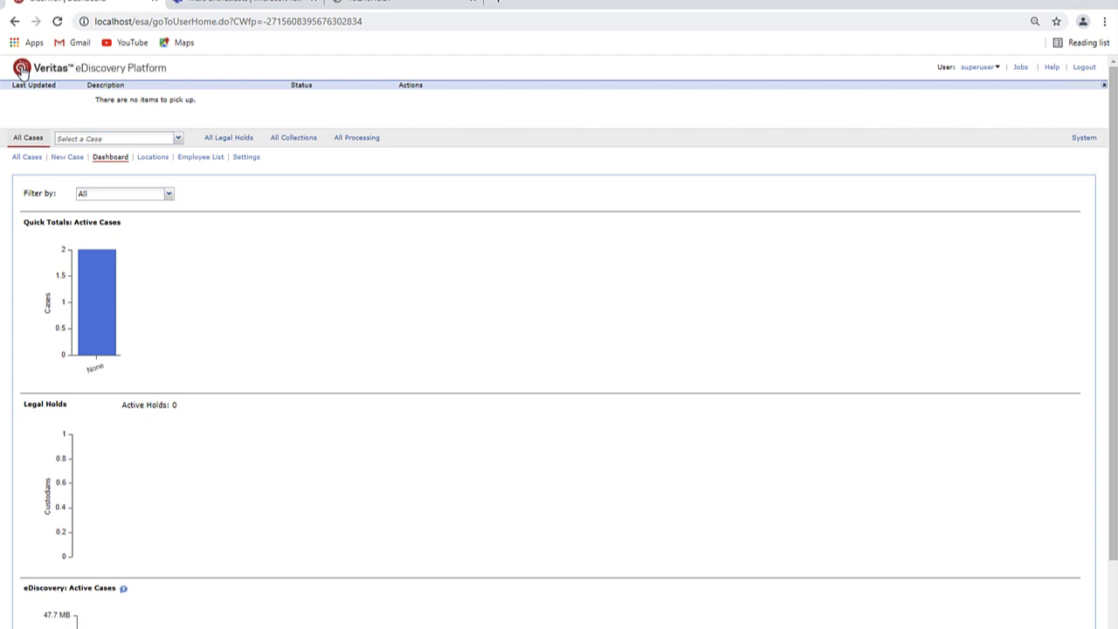
- Go to the sources list under All Collections and start adding a new M365 source
click(292, 142)
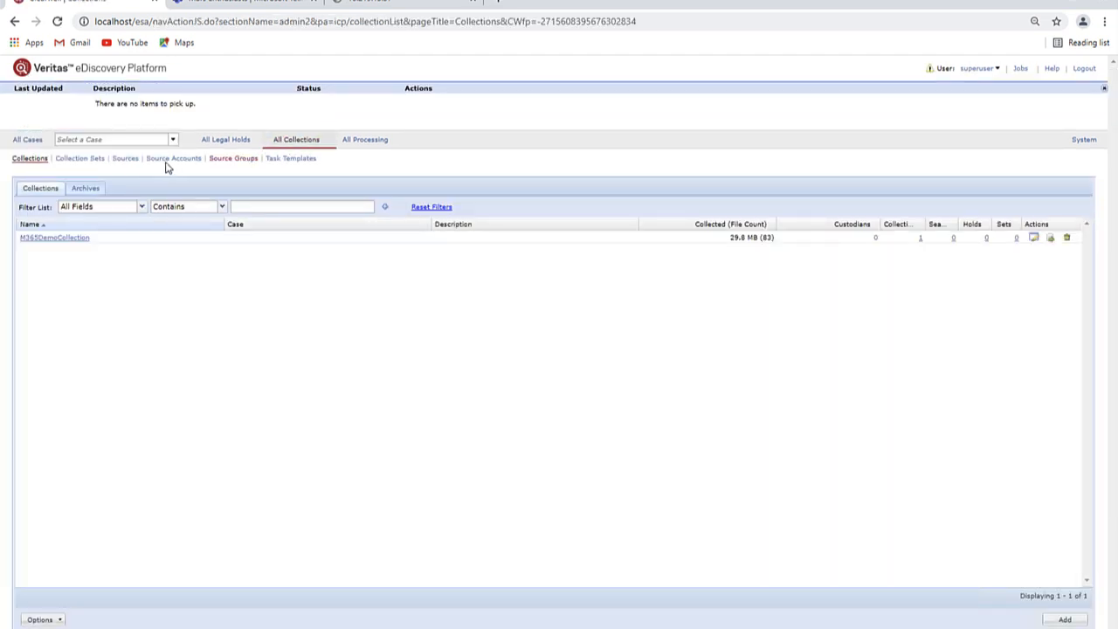
click(130, 163)
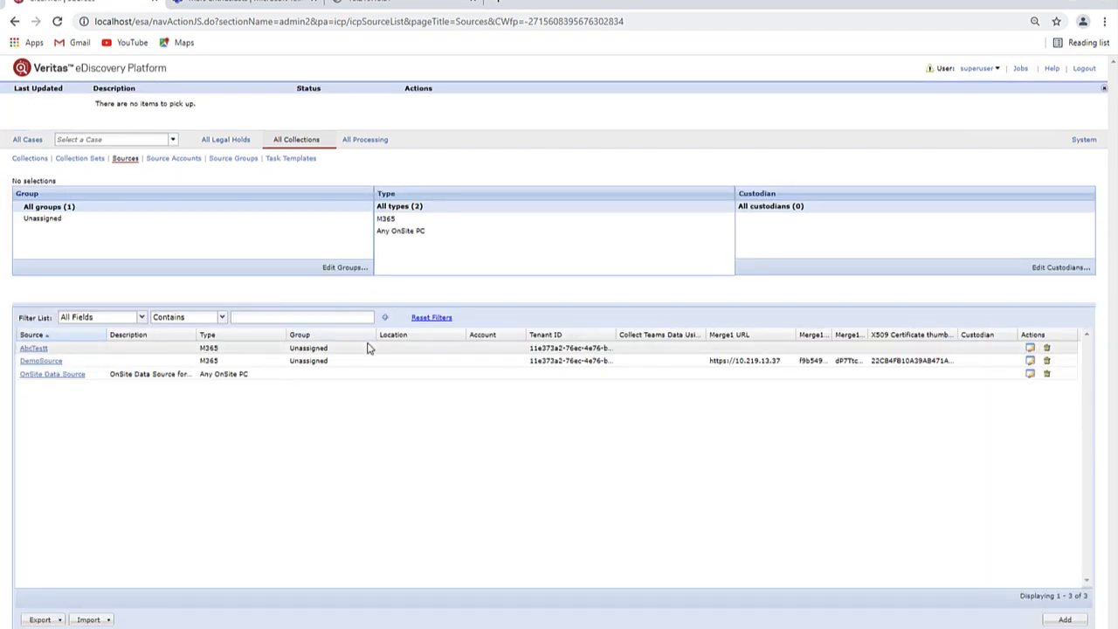
click(1065, 619)
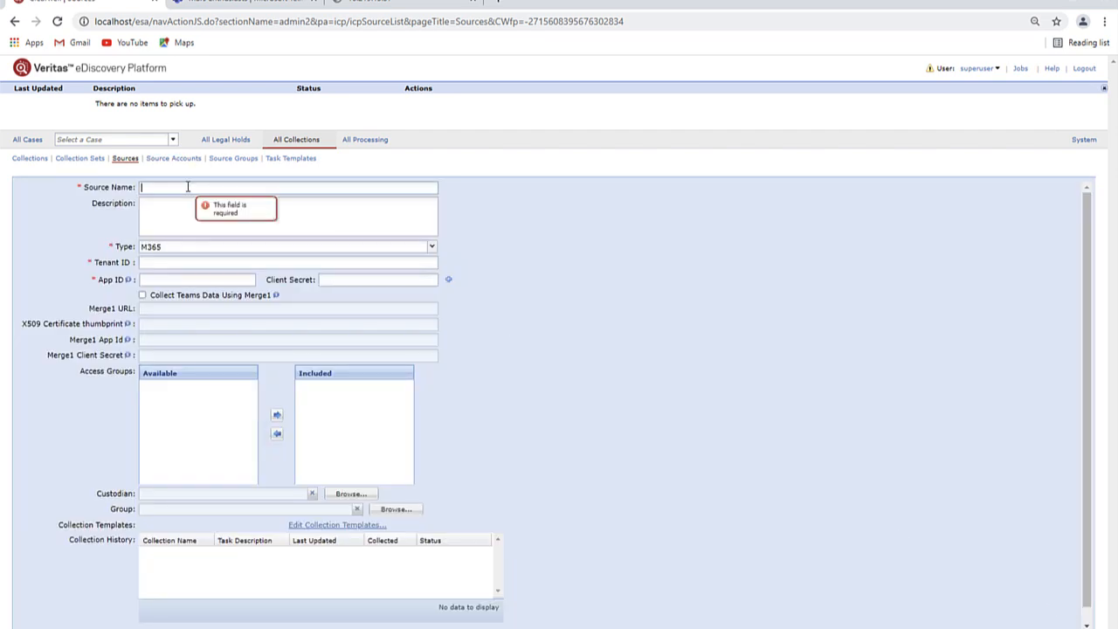
- Name the source BetaM365, keep the M365 type, and paste in the tenant ID
text(Beta)
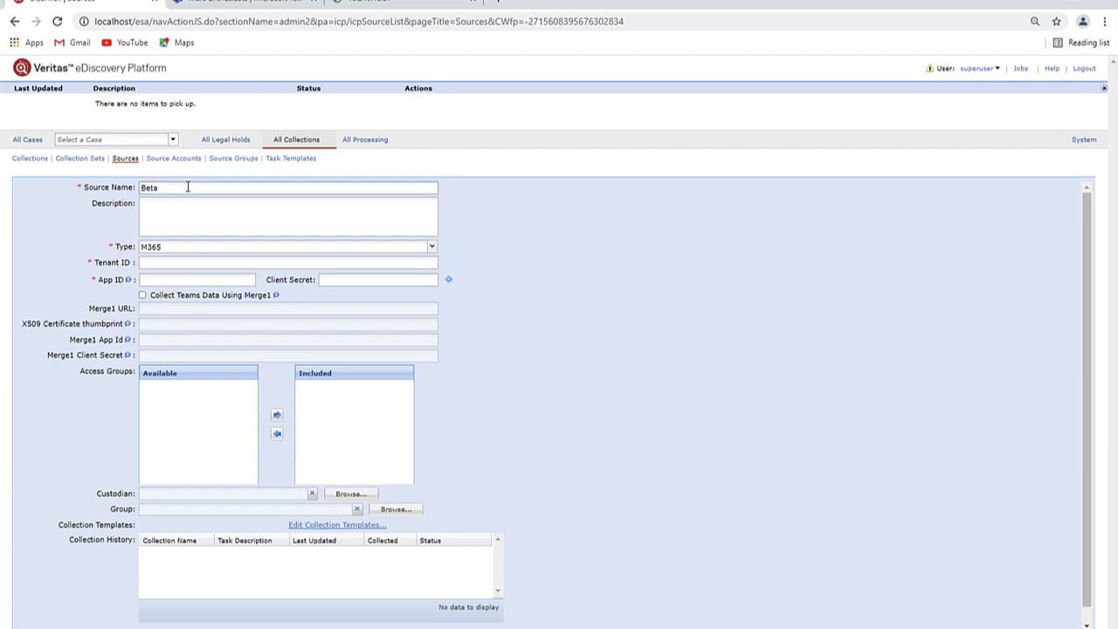
text(M365)
click(195, 250)
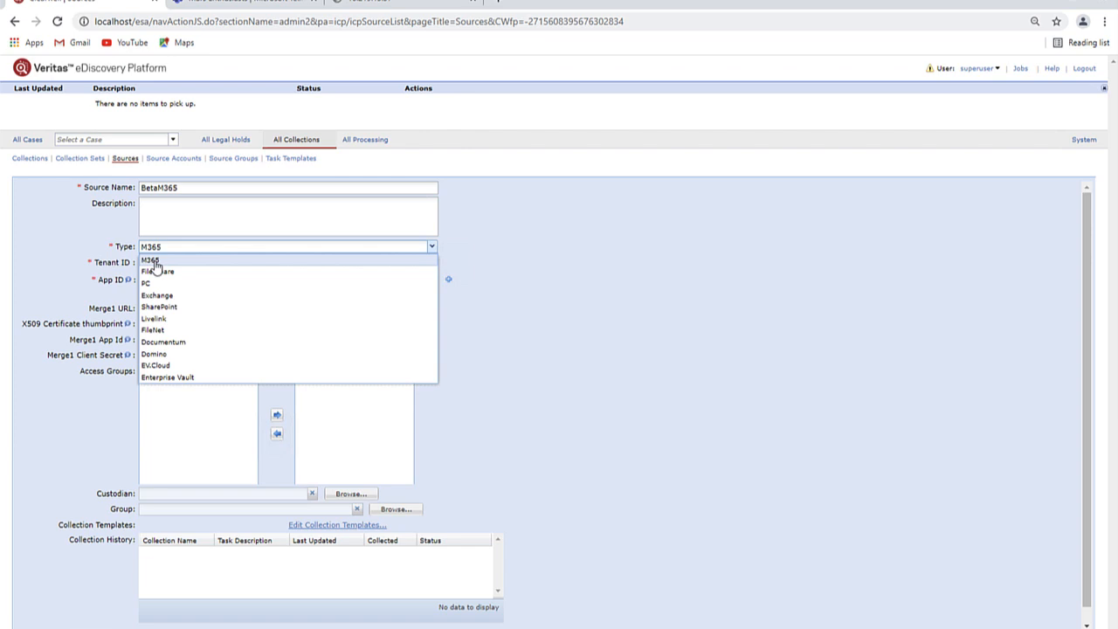
click(155, 262)
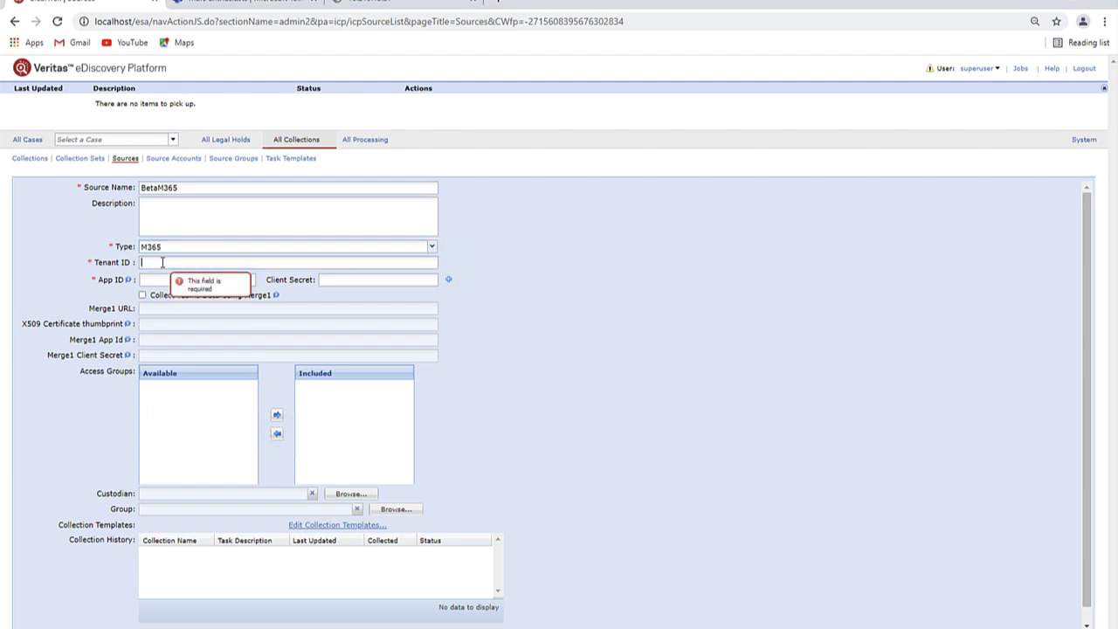
text(11e373a2-76ec-4e76-b67f-8c380effaef5)
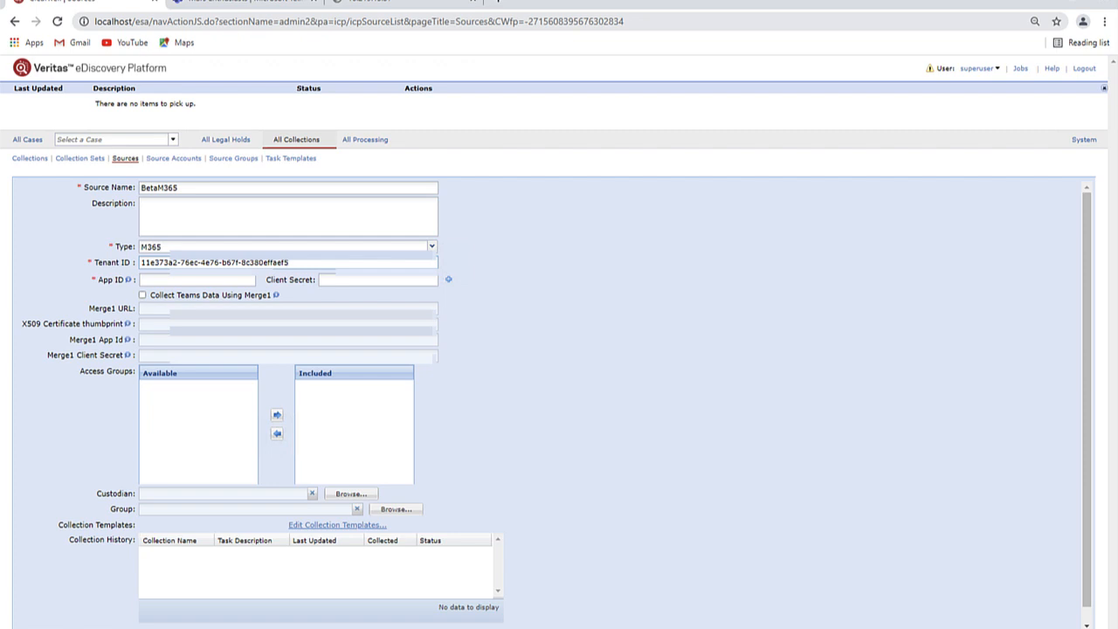
- Paste the app ID and client secret, and enable Collect Teams Data Using Merge1
click(159, 279)
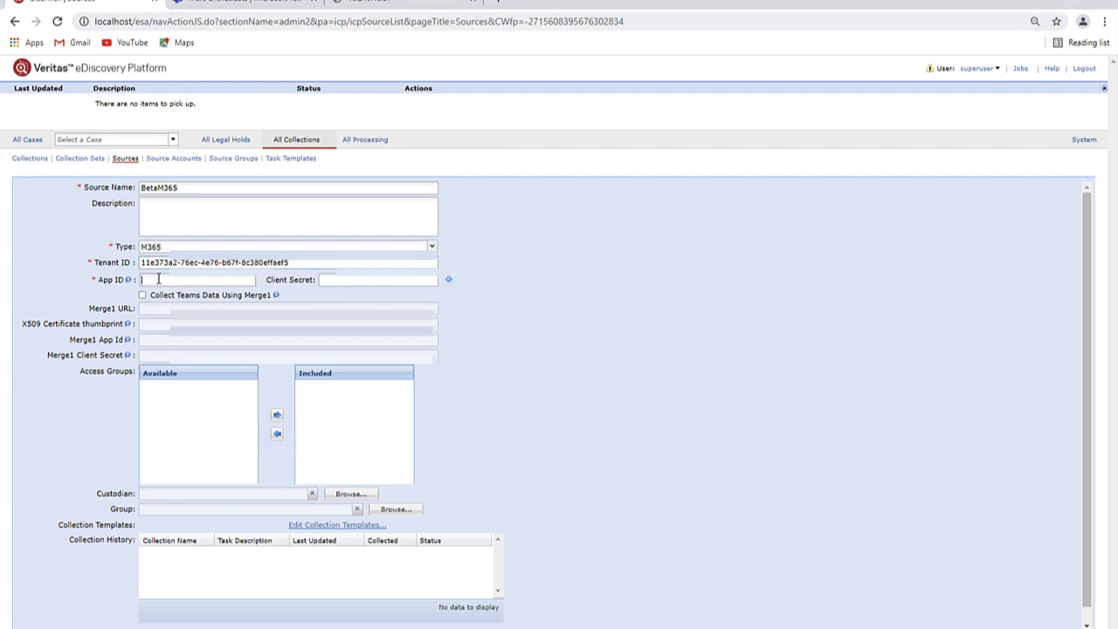
key(ctrl+v)
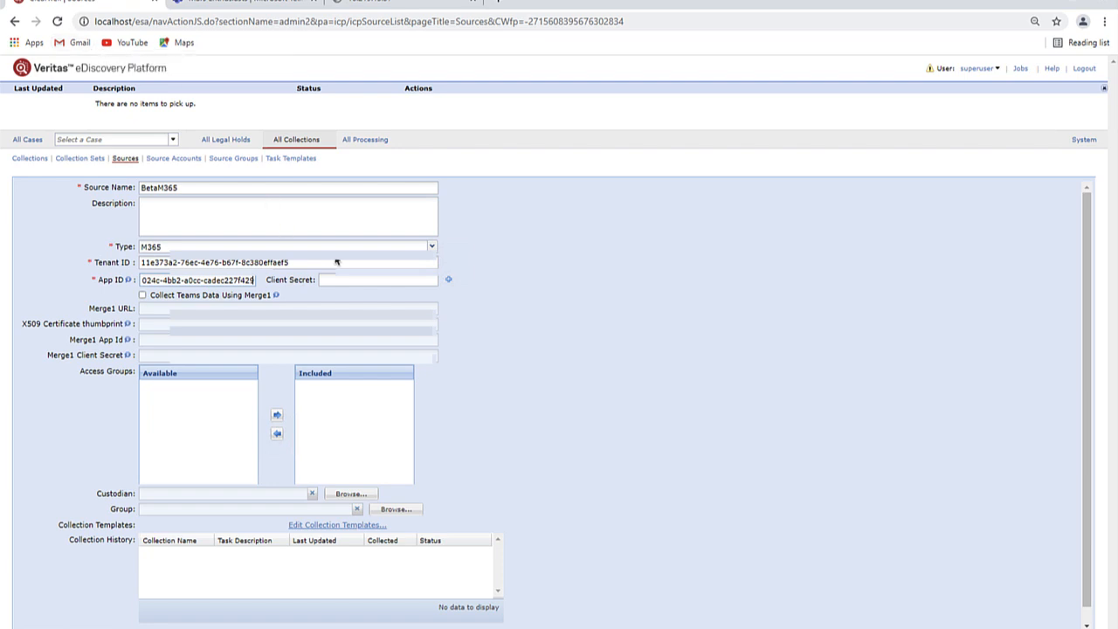
click(343, 280)
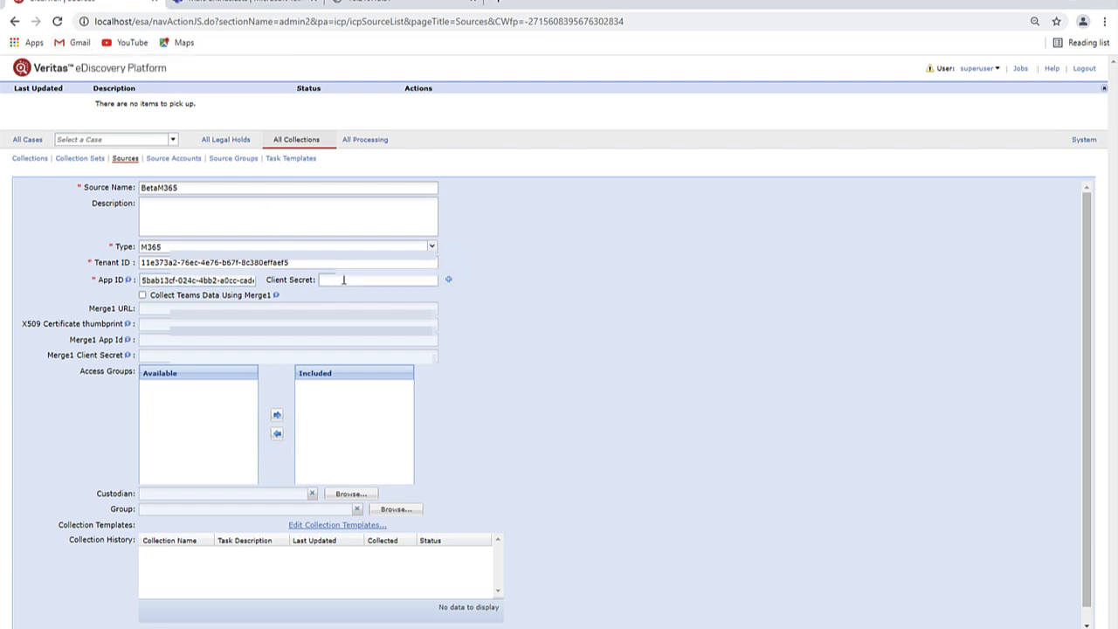
key(ctrl+v)
mouse_move(276, 299)
mouse_move(129, 326)
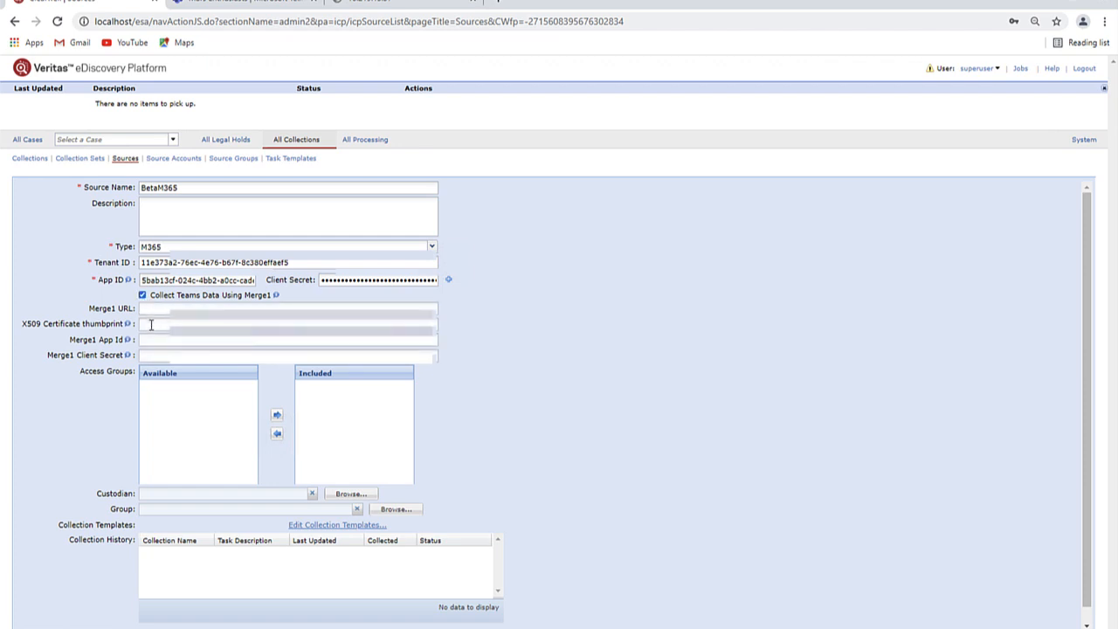
- Paste the X509 thumbprint, Merge1 URL and Merge1 app ID, then save the BetaM365 source
click(152, 324)
text(22CB4FB10A39AB471AF6DA080E43323F4E8EC294)
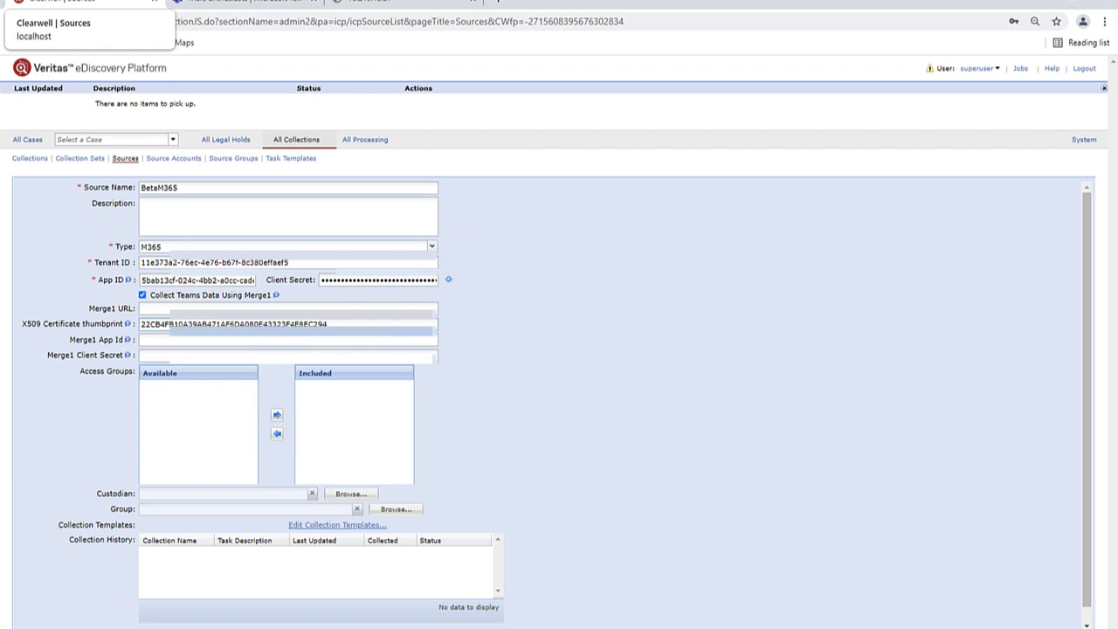
click(157, 308)
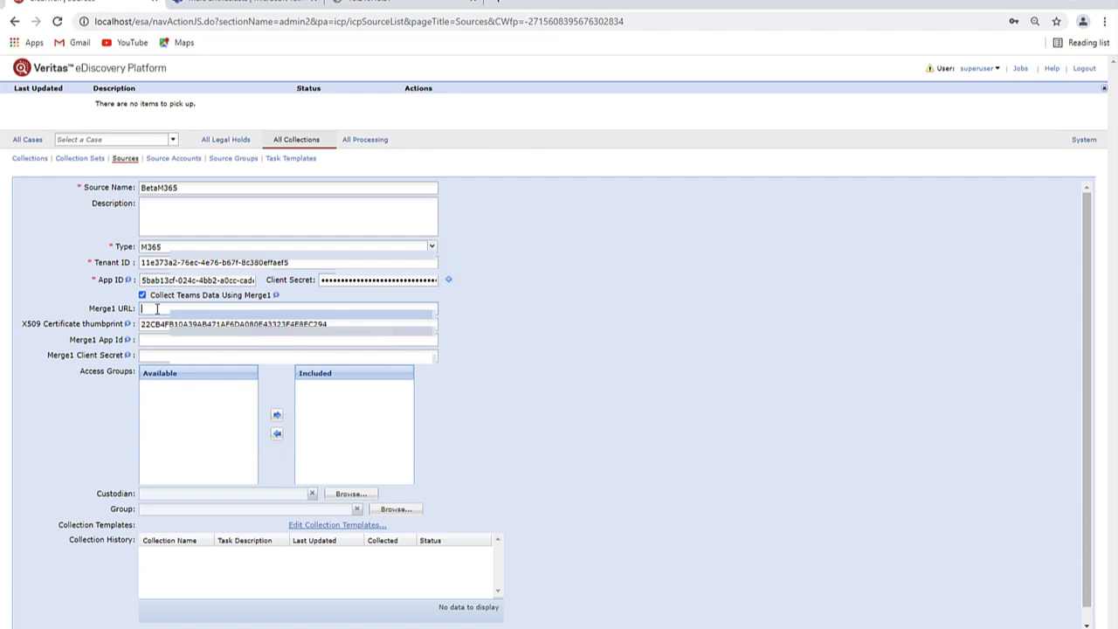
text(https://10.219.13.37)
click(157, 340)
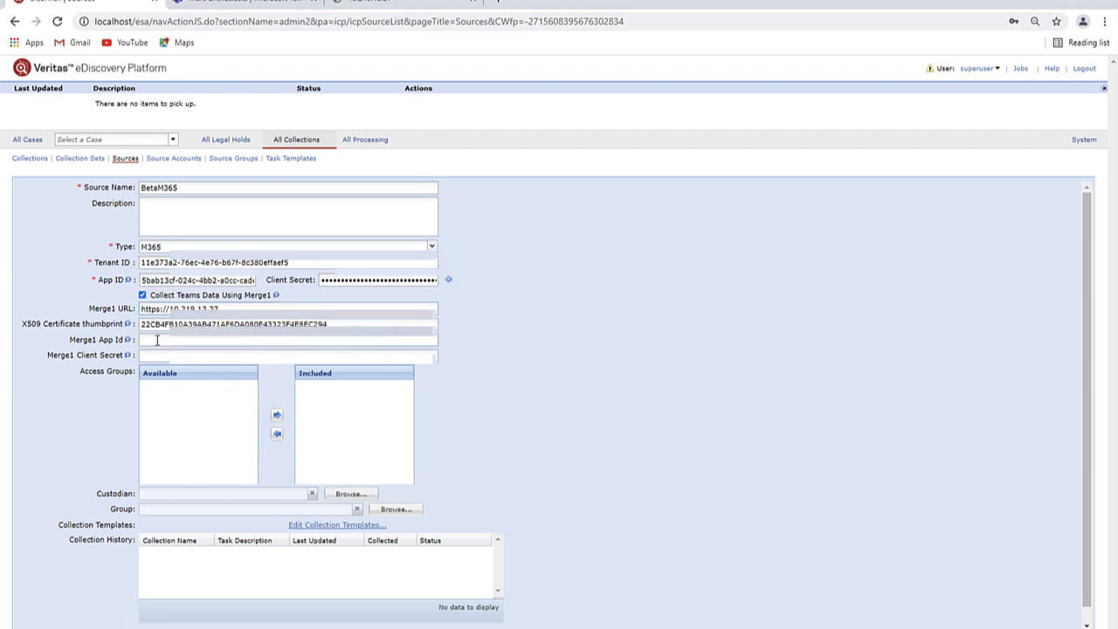
key(ctrl+v)
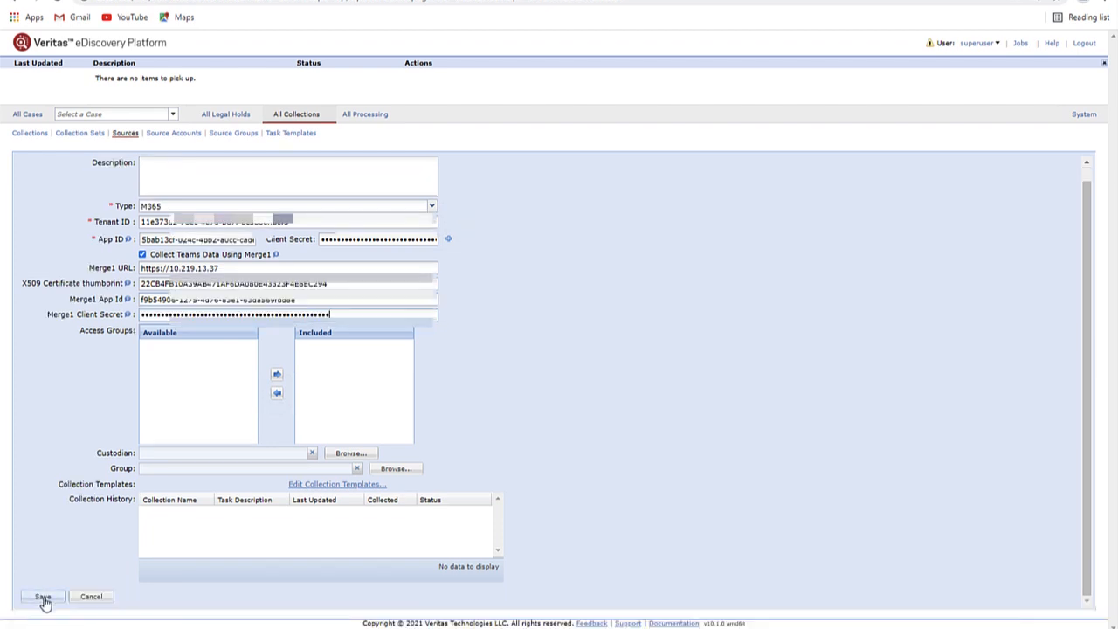
click(44, 598)
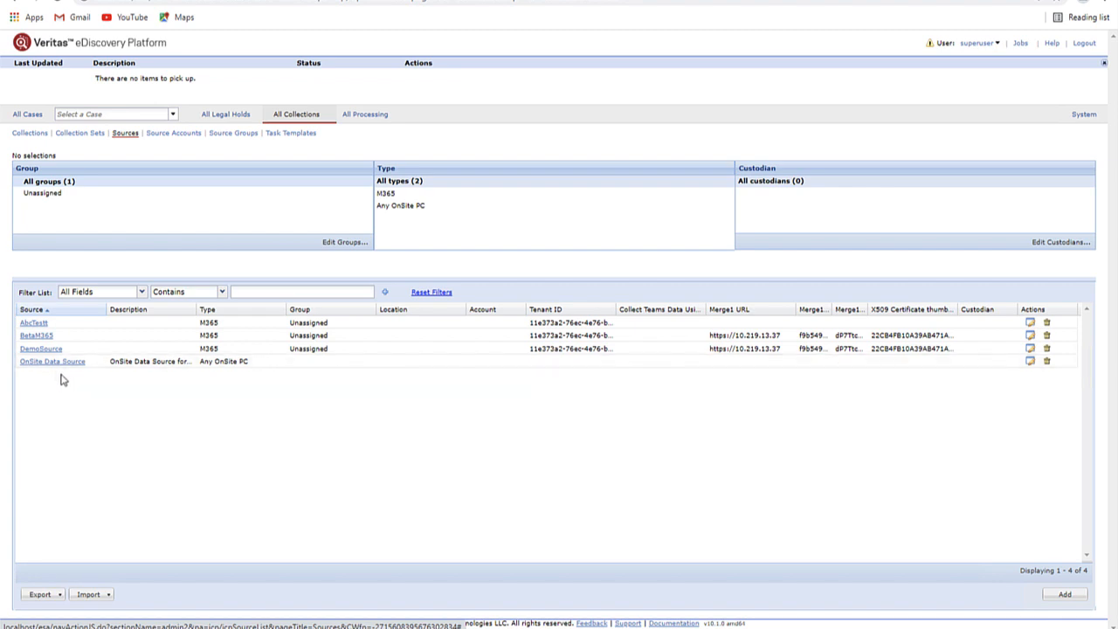
- Switch to the M365DemoCase case from the case selector
click(173, 115)
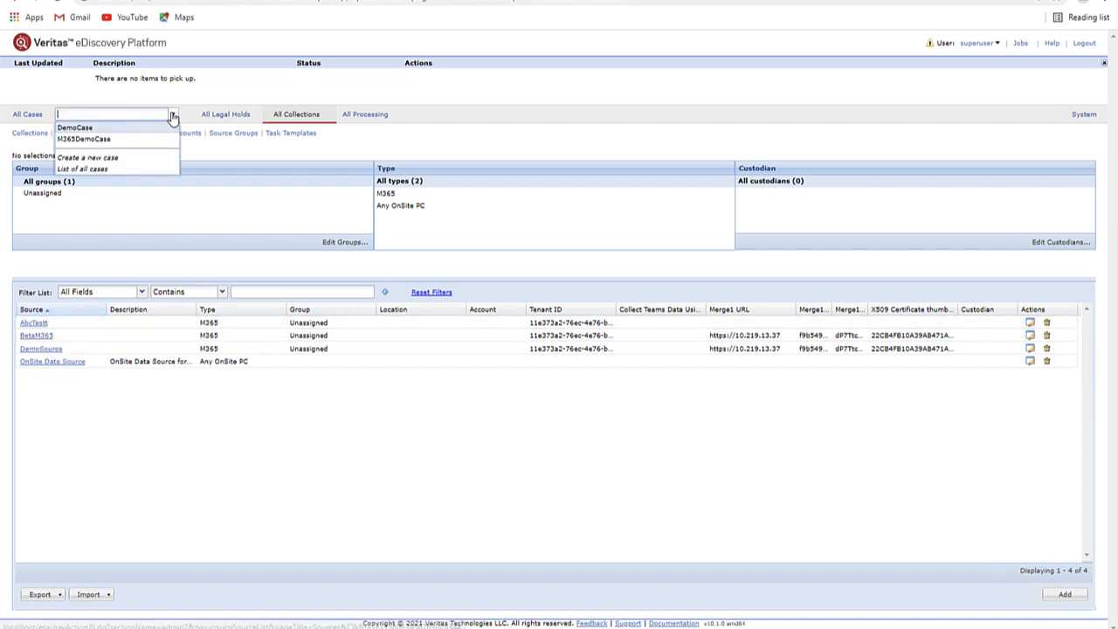
click(92, 139)
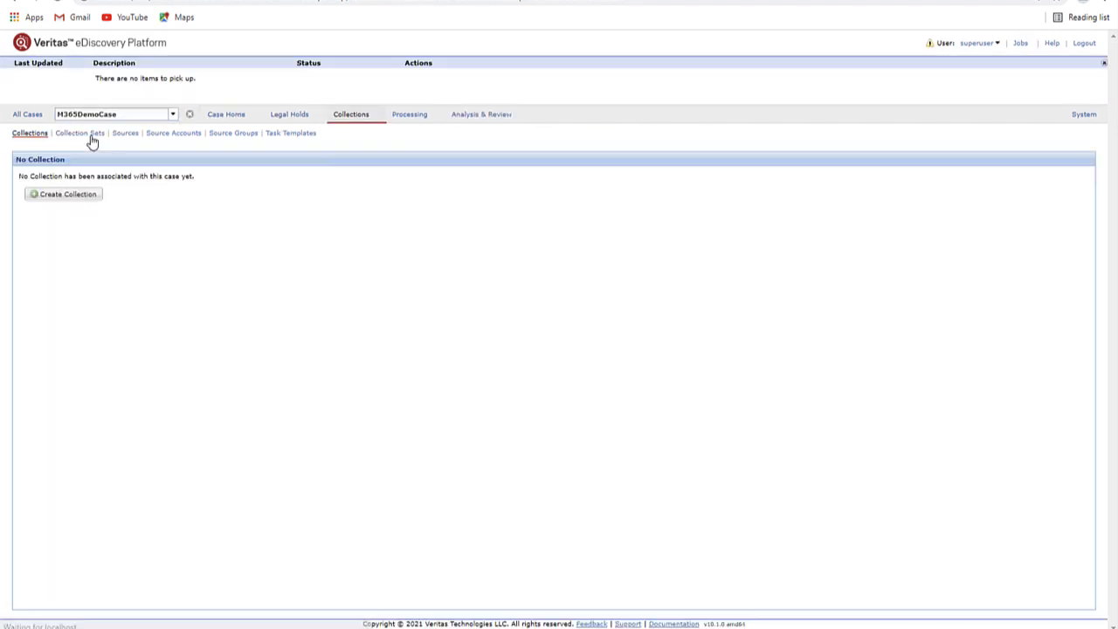
- Create and save collection BetaTest with default location PushpakTest (\\10.219.13.37\PushpakTest)
click(63, 196)
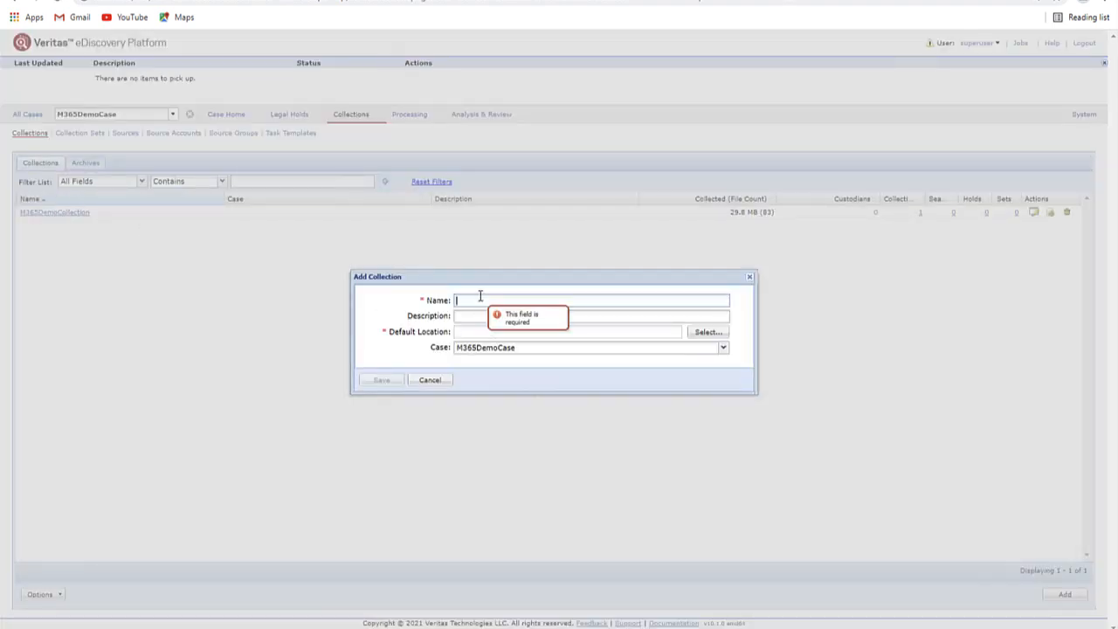
text(Beta)
key(BackSpace)
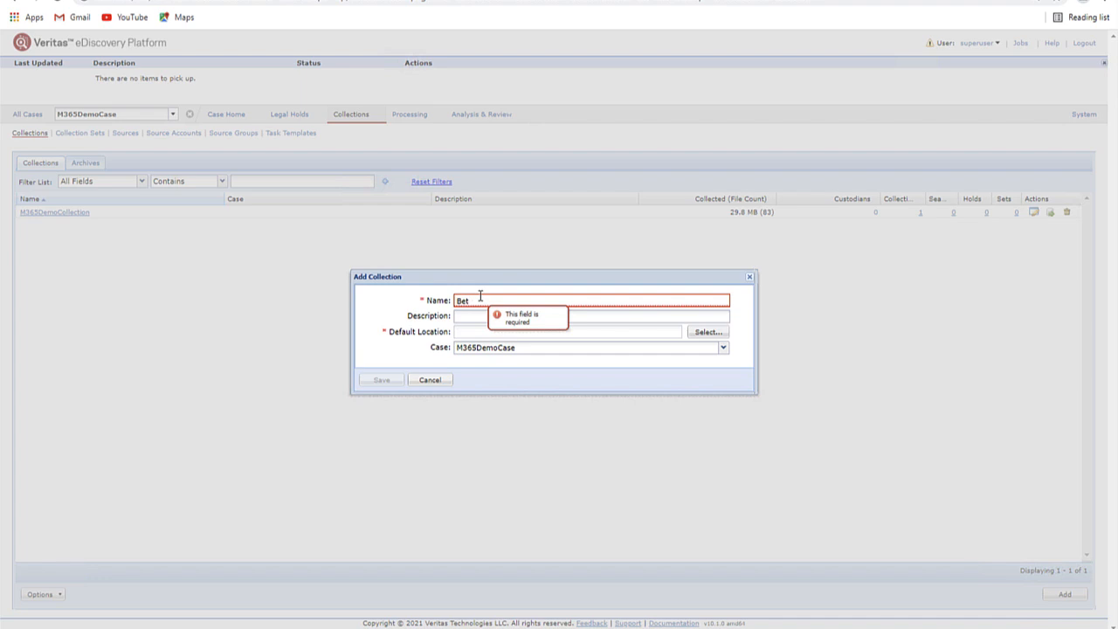
text(a)
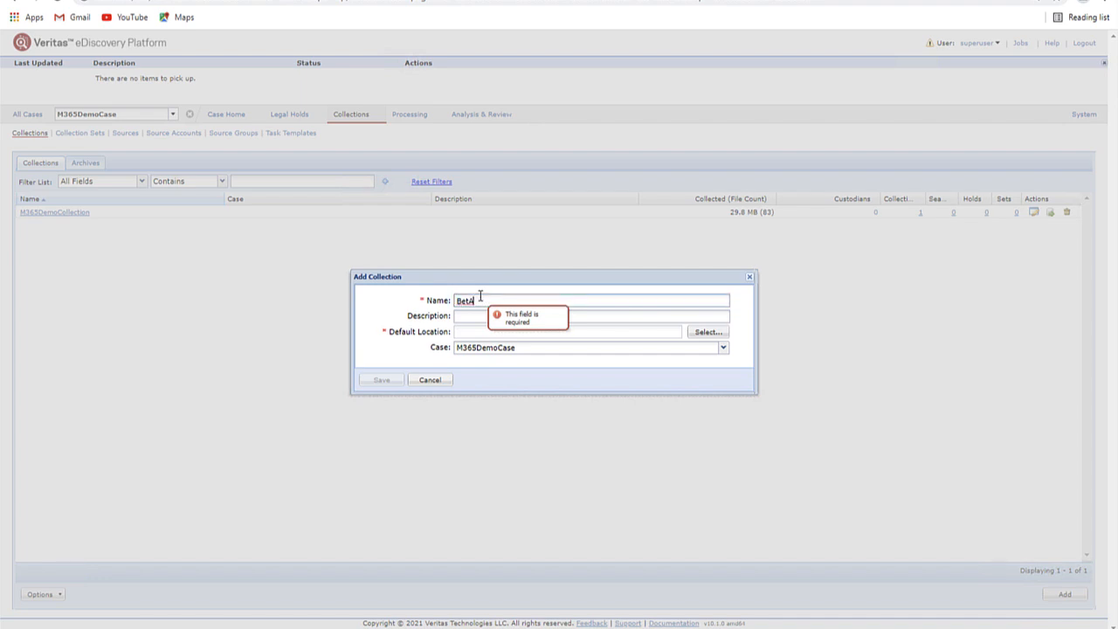
key(BackSpace)
text(aTest)
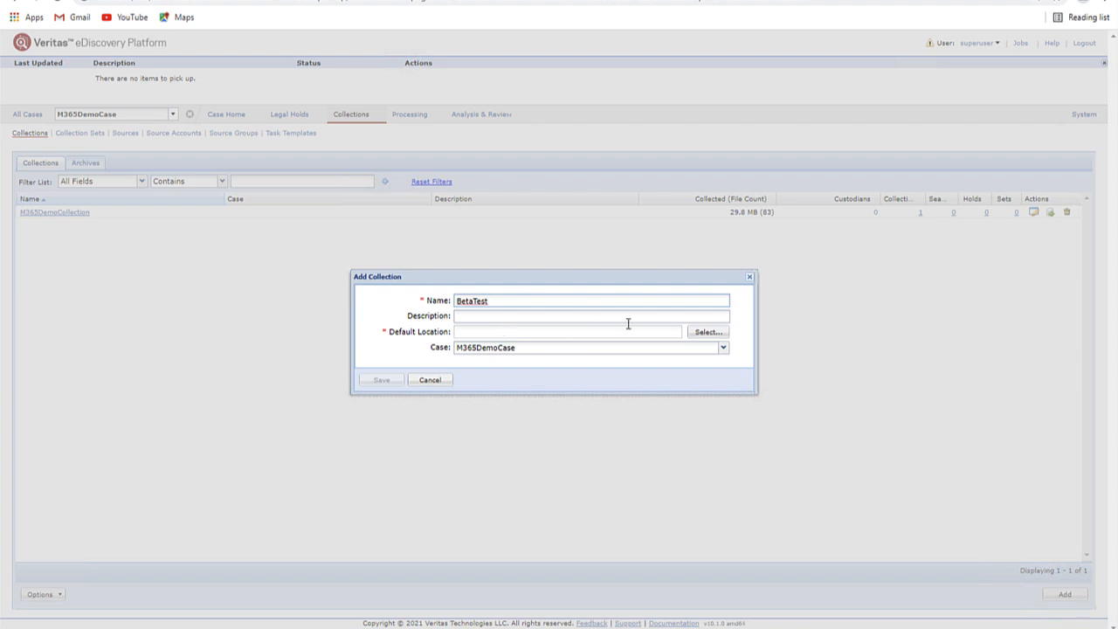
click(707, 333)
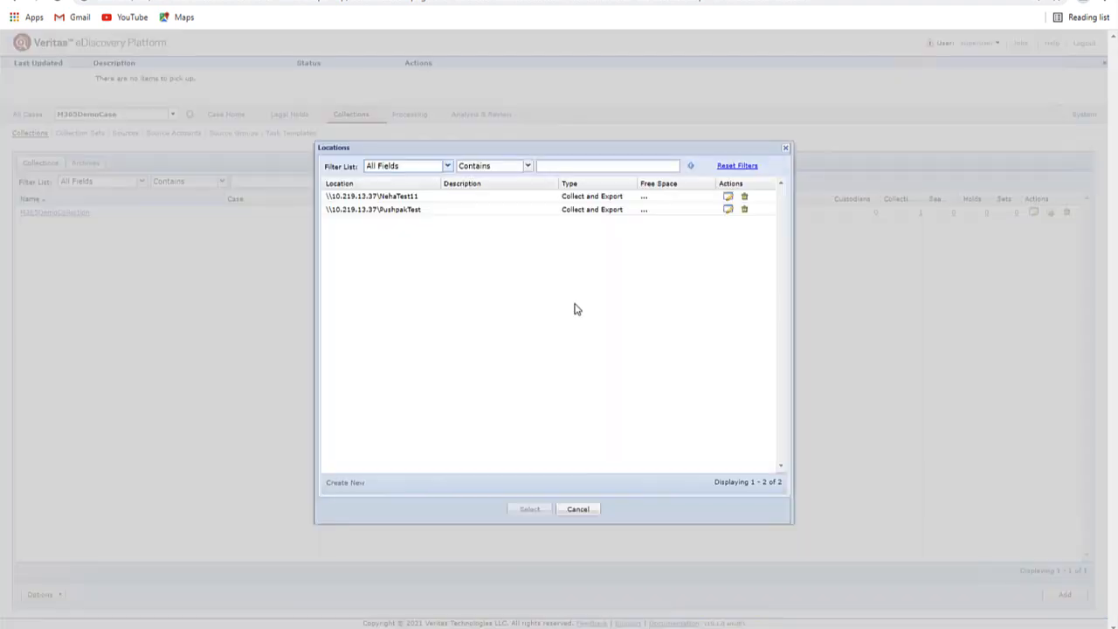
click(410, 209)
click(531, 510)
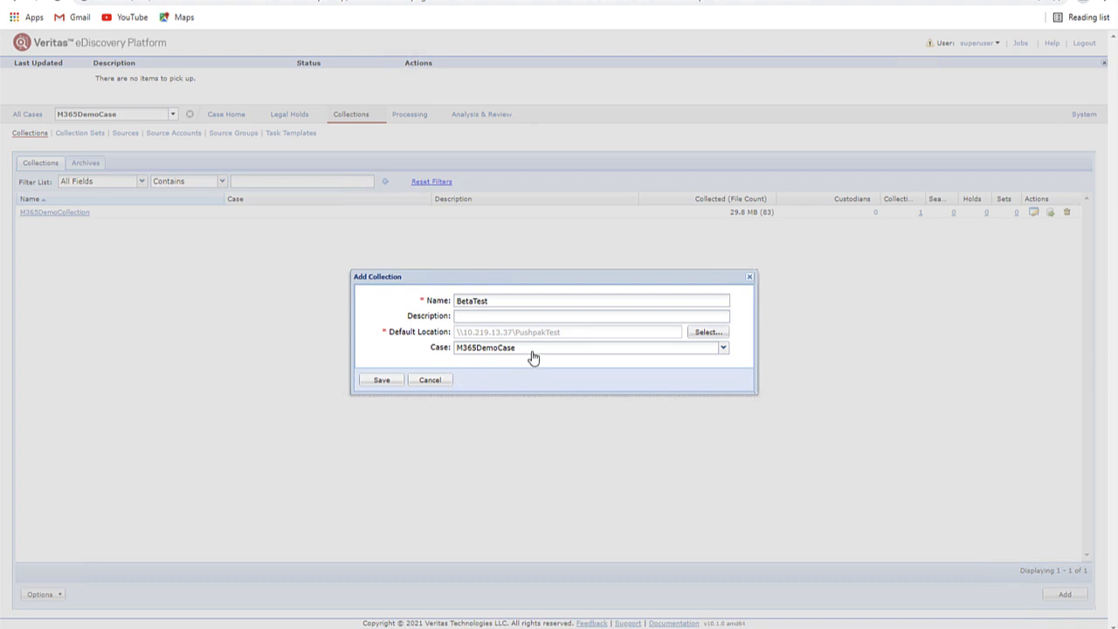
click(382, 386)
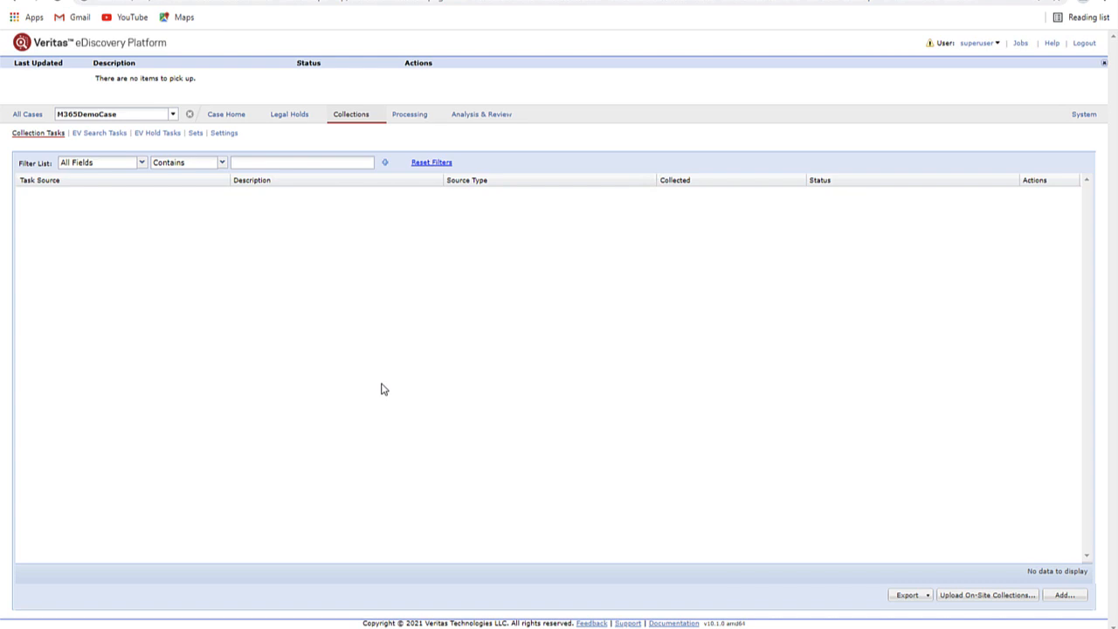
- Start a new collection task using BetaM365 as its source
click(1062, 596)
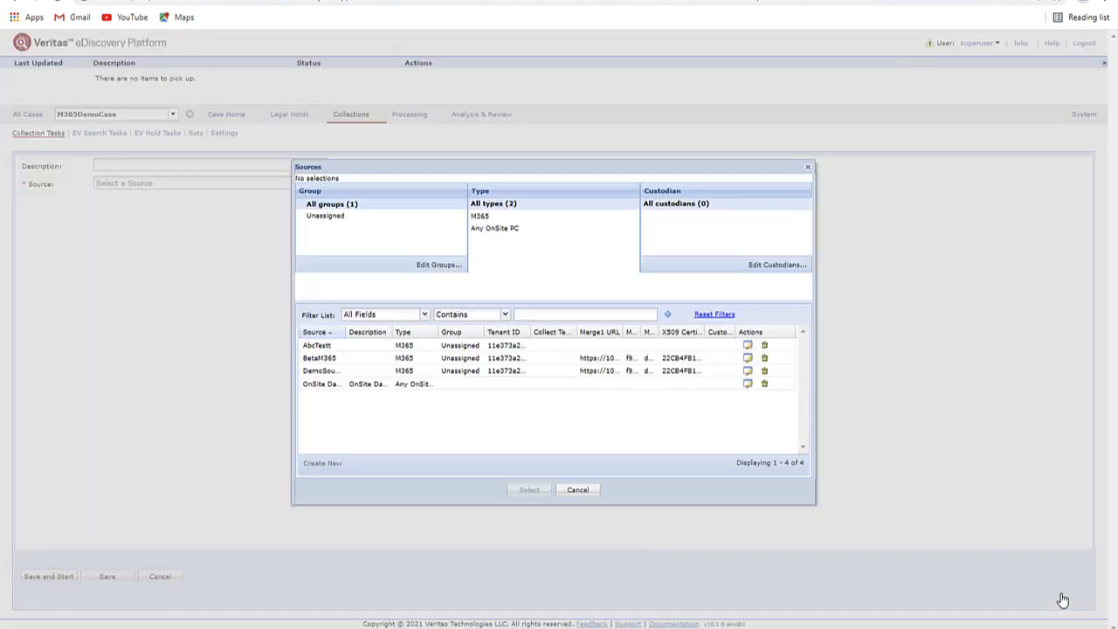
click(320, 359)
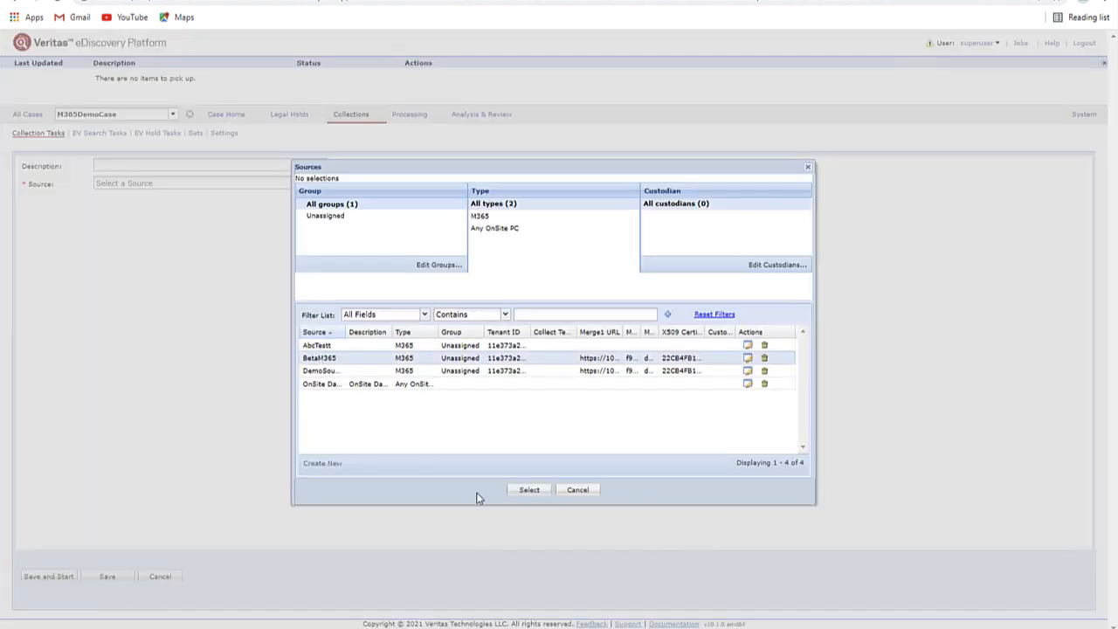
click(529, 491)
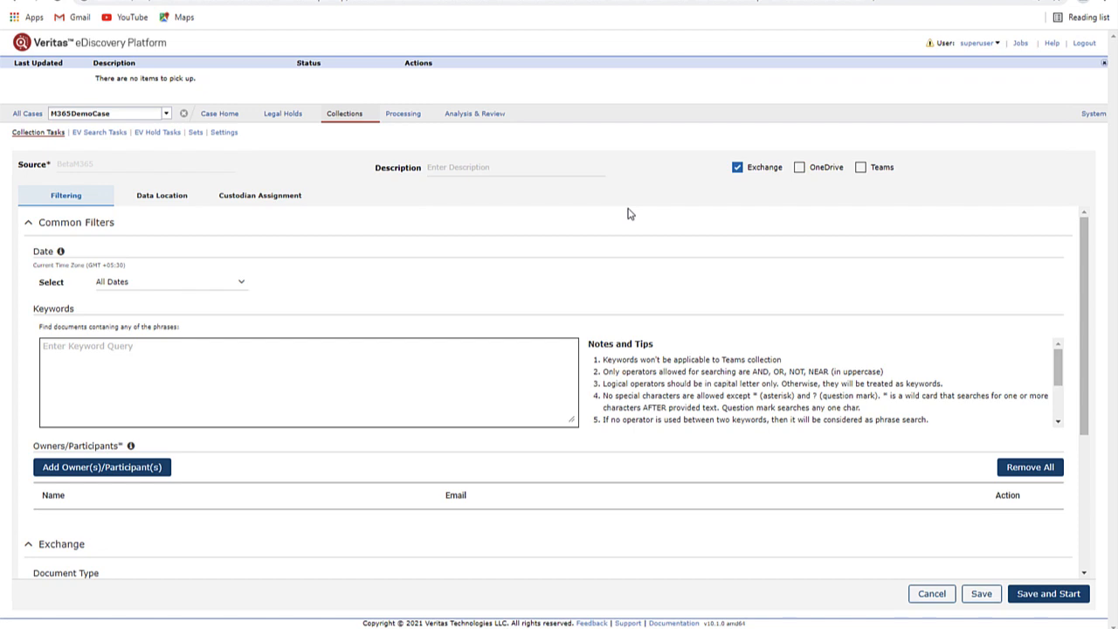
- Collect Teams data instead of Exchange, filtered by Dates Between
click(737, 167)
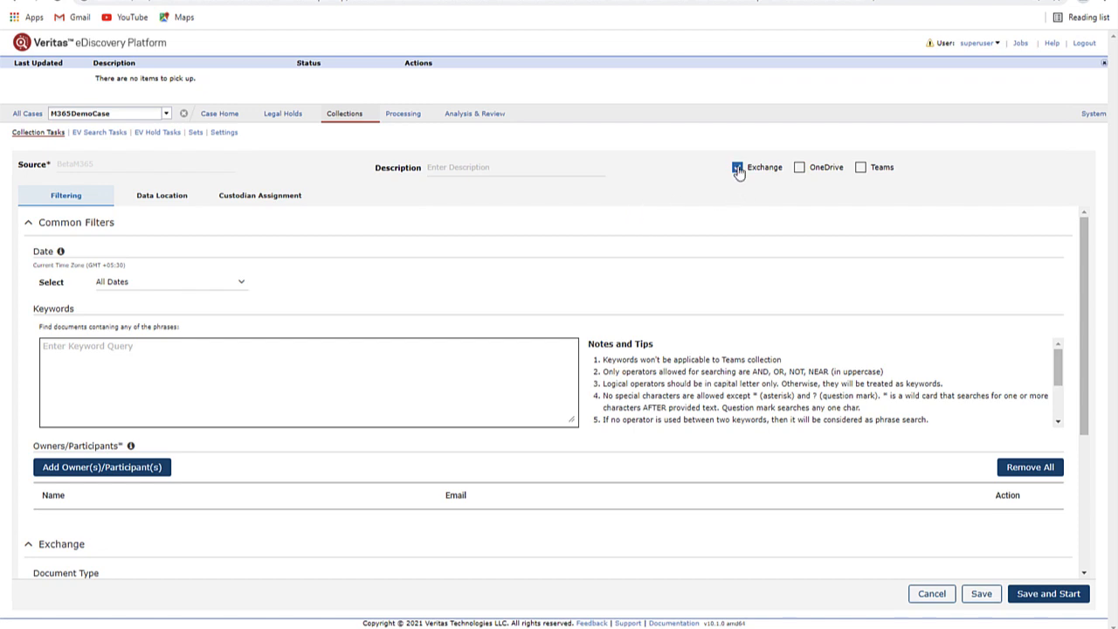
click(860, 167)
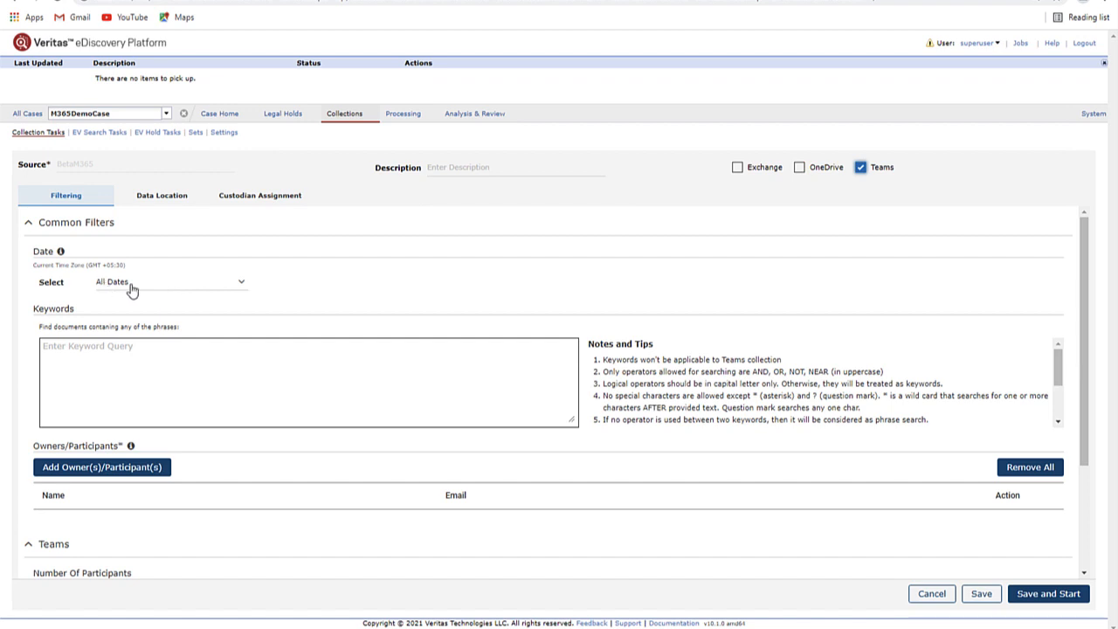
click(241, 286)
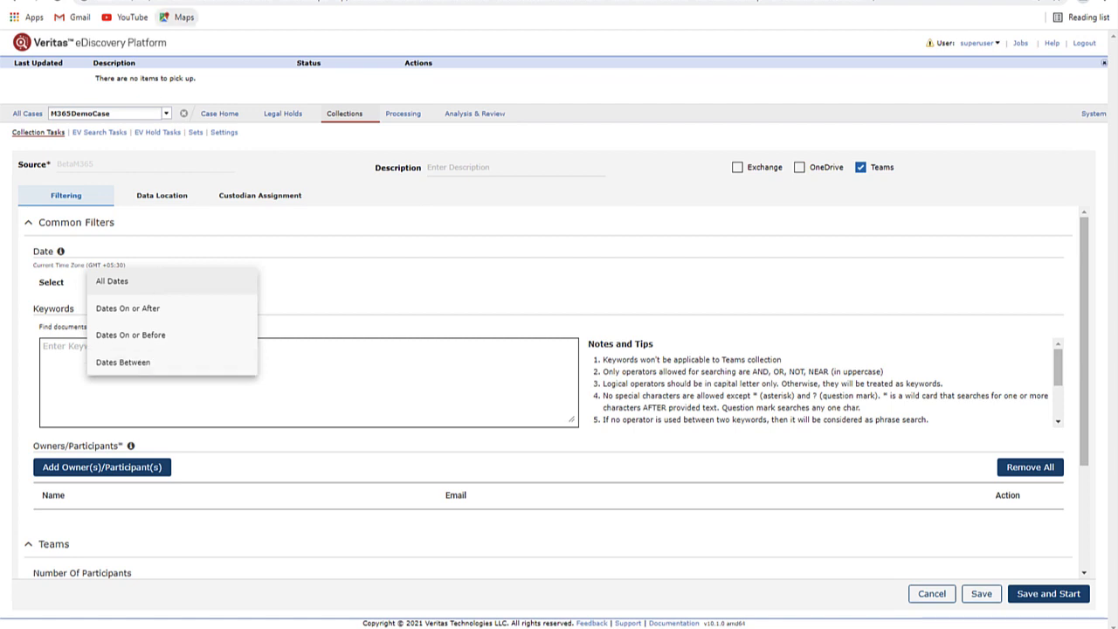
click(122, 362)
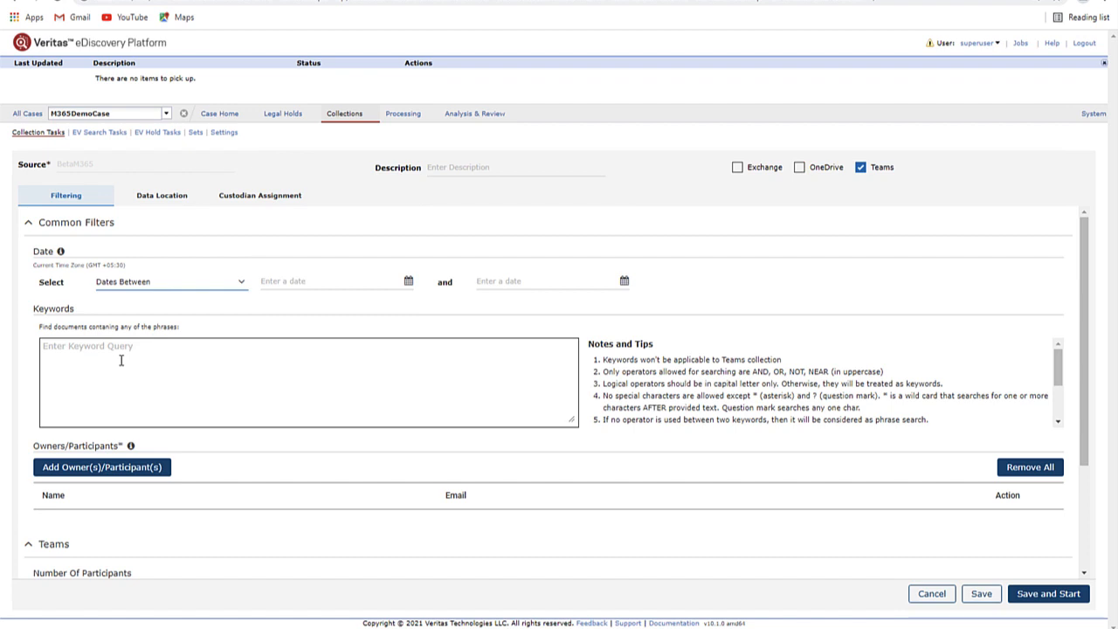
- Set the date range from 4/20/2021 to 5/8/2021
click(408, 281)
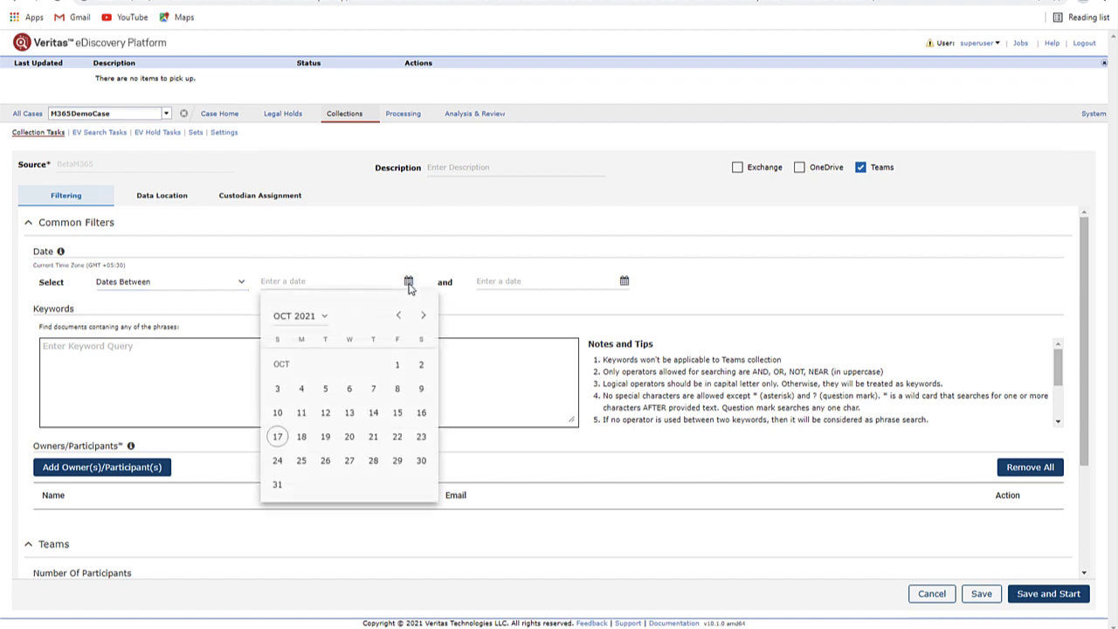
click(324, 318)
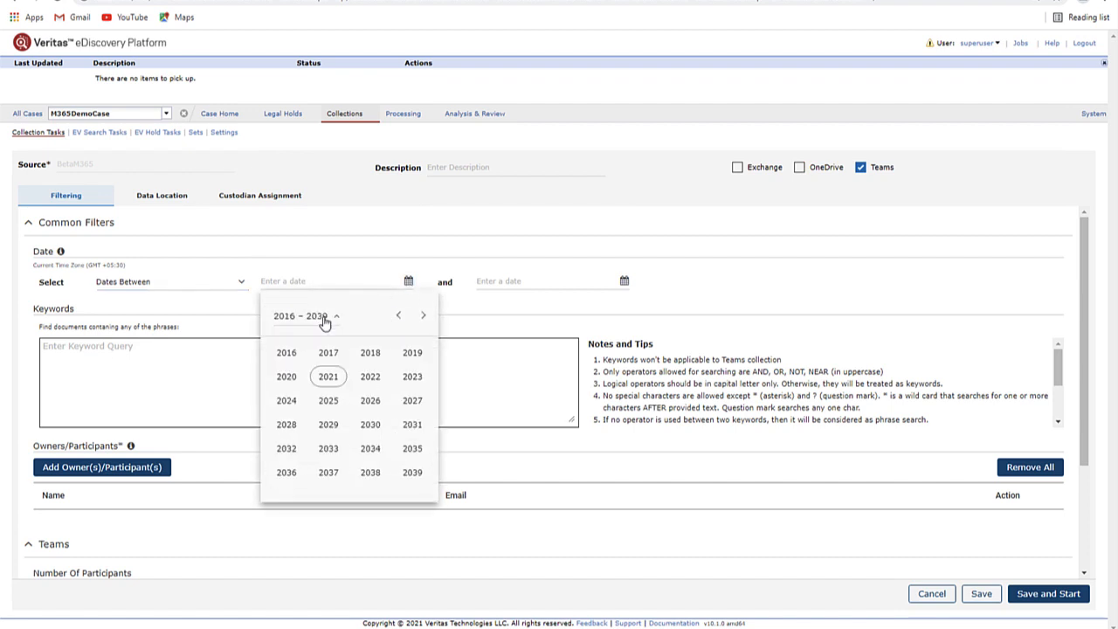
click(328, 378)
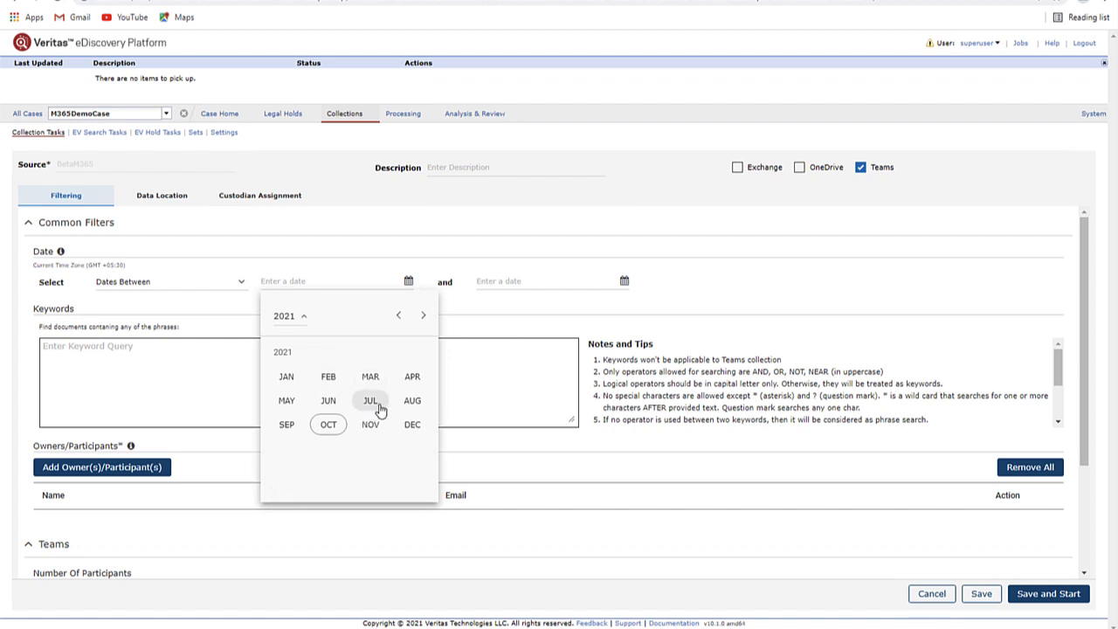
click(412, 377)
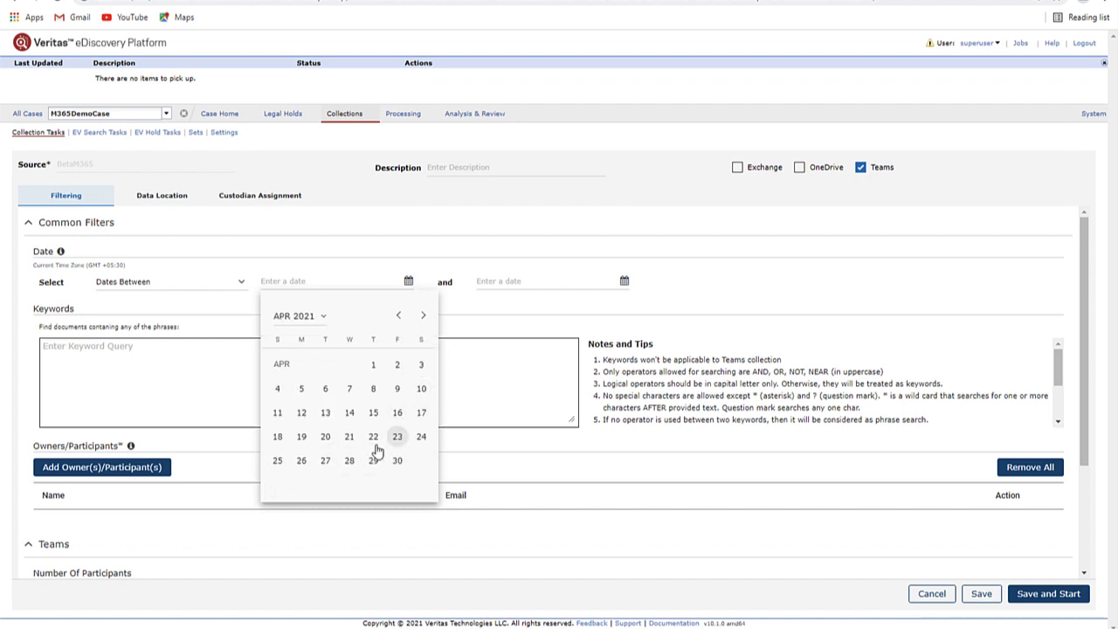
click(326, 438)
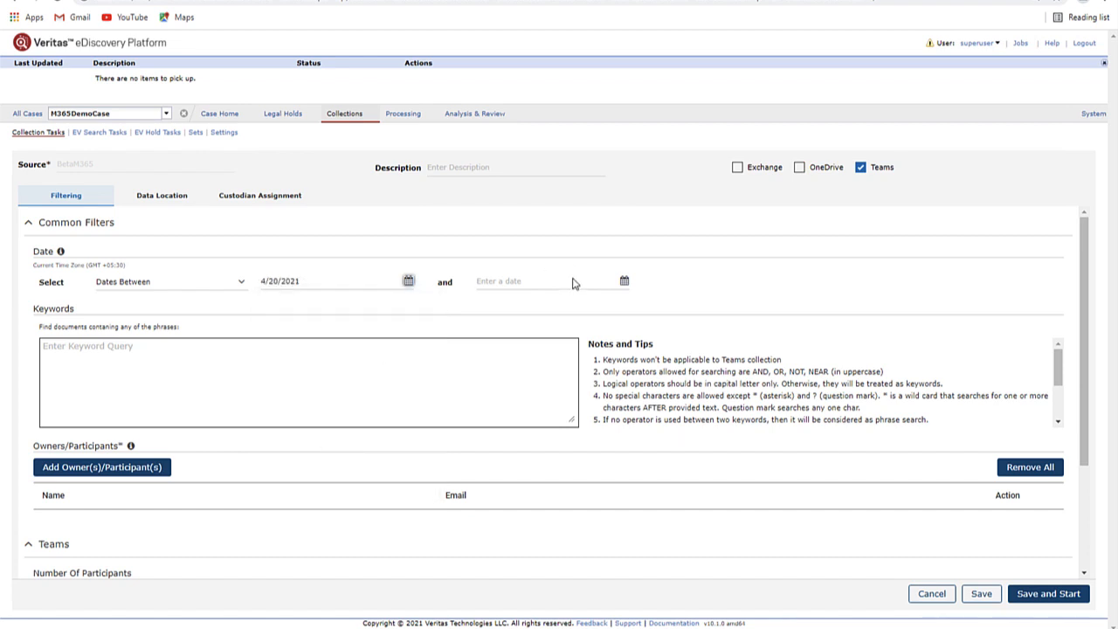
click(624, 287)
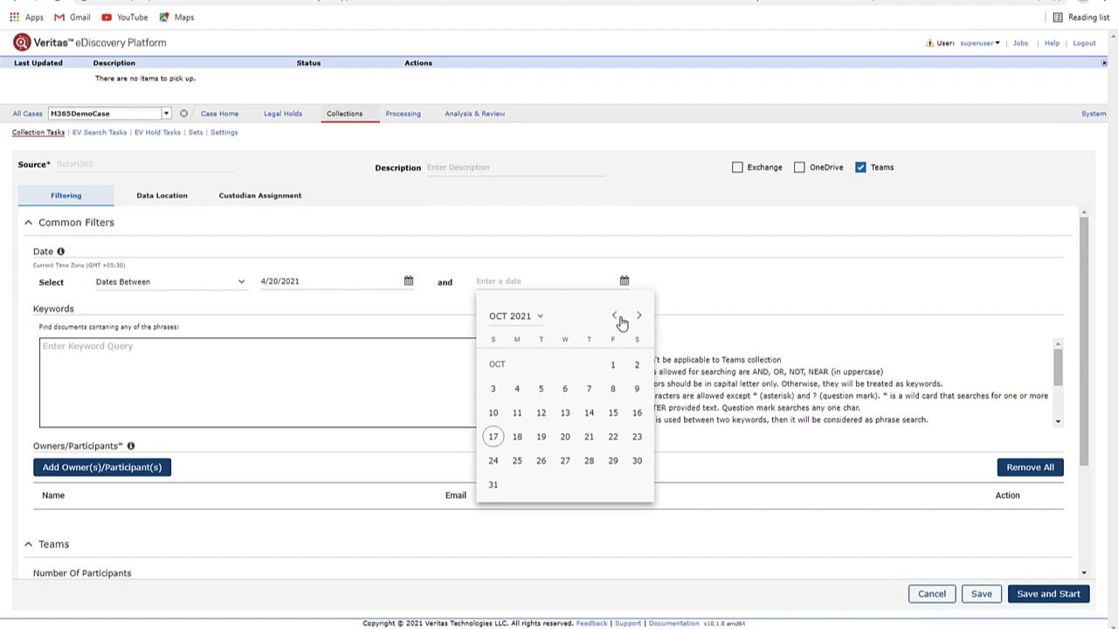
click(541, 318)
click(544, 378)
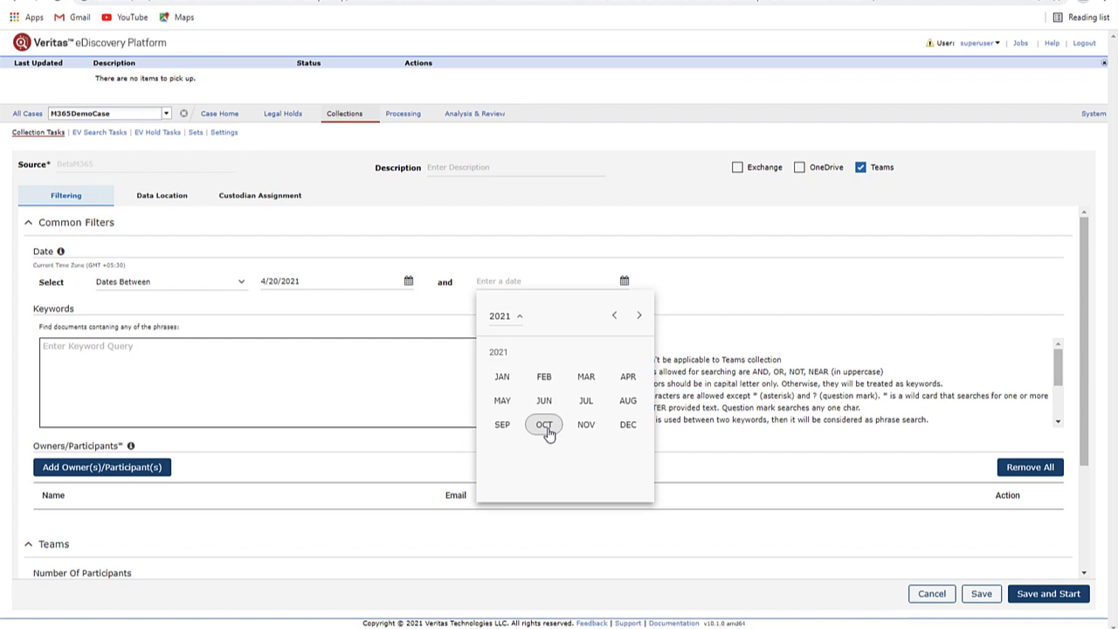
click(503, 401)
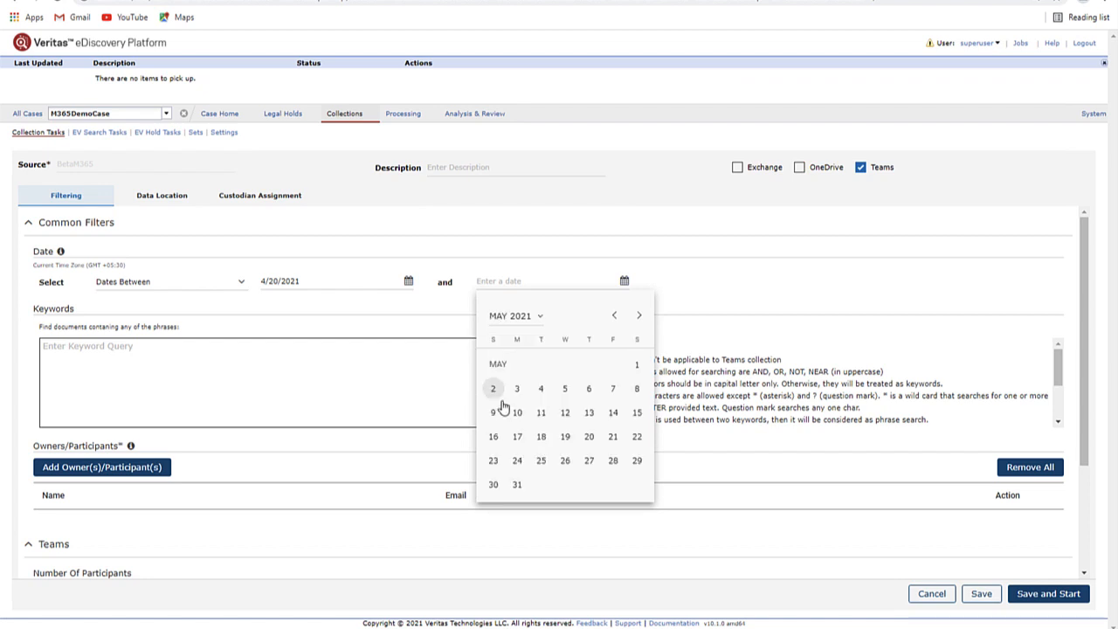
click(638, 390)
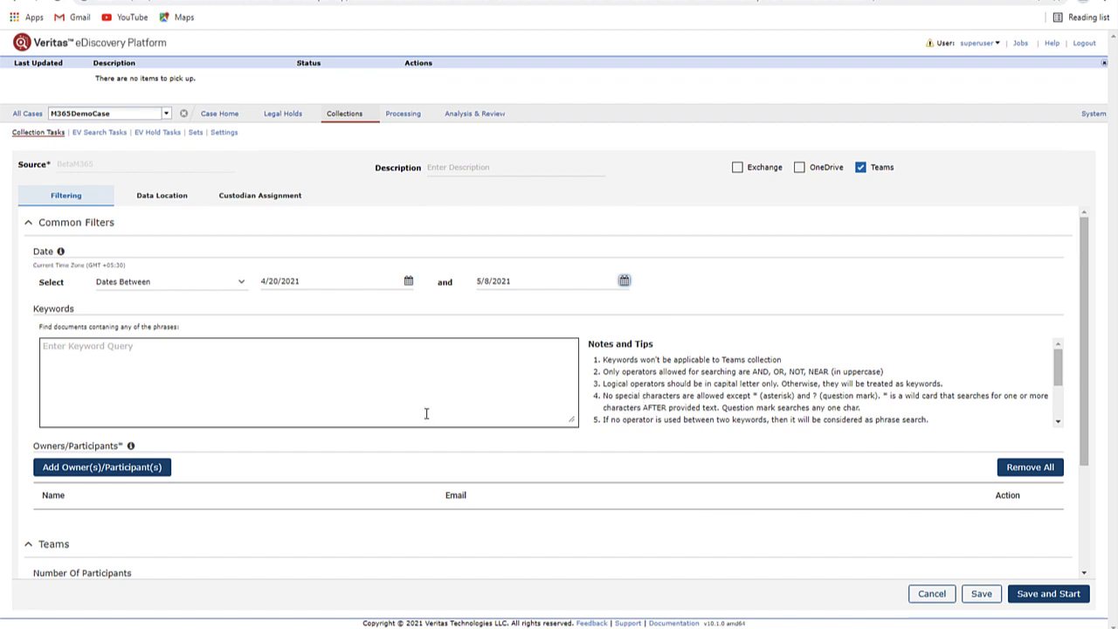
- Highlight the note that keywords don't apply to Teams, then bring up Add Owners/Participants
drag(602, 359, 792, 361)
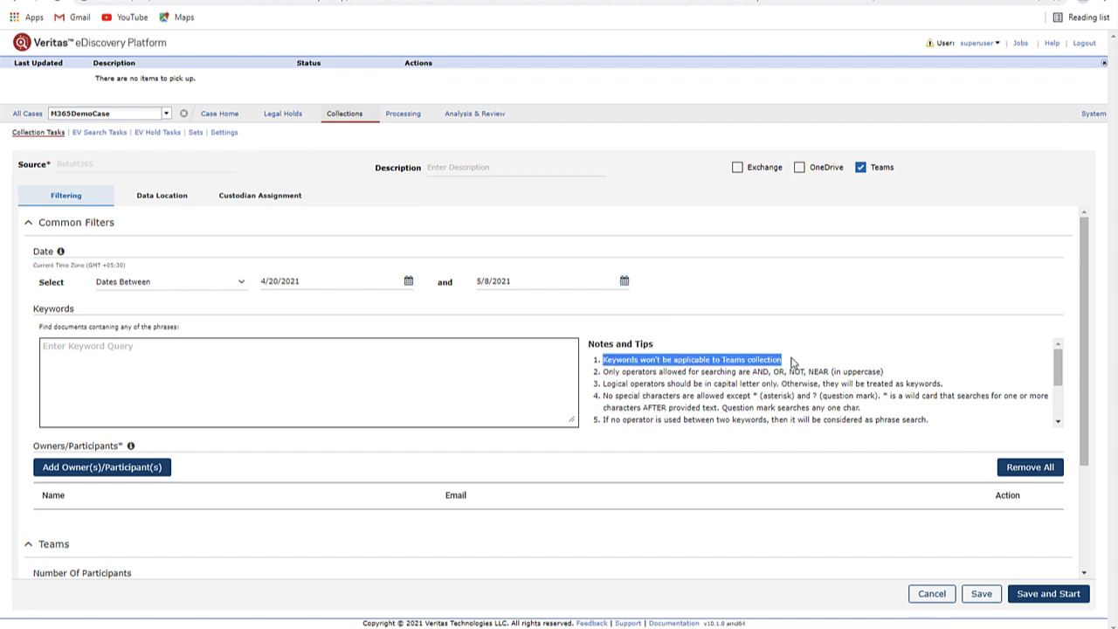
click(73, 472)
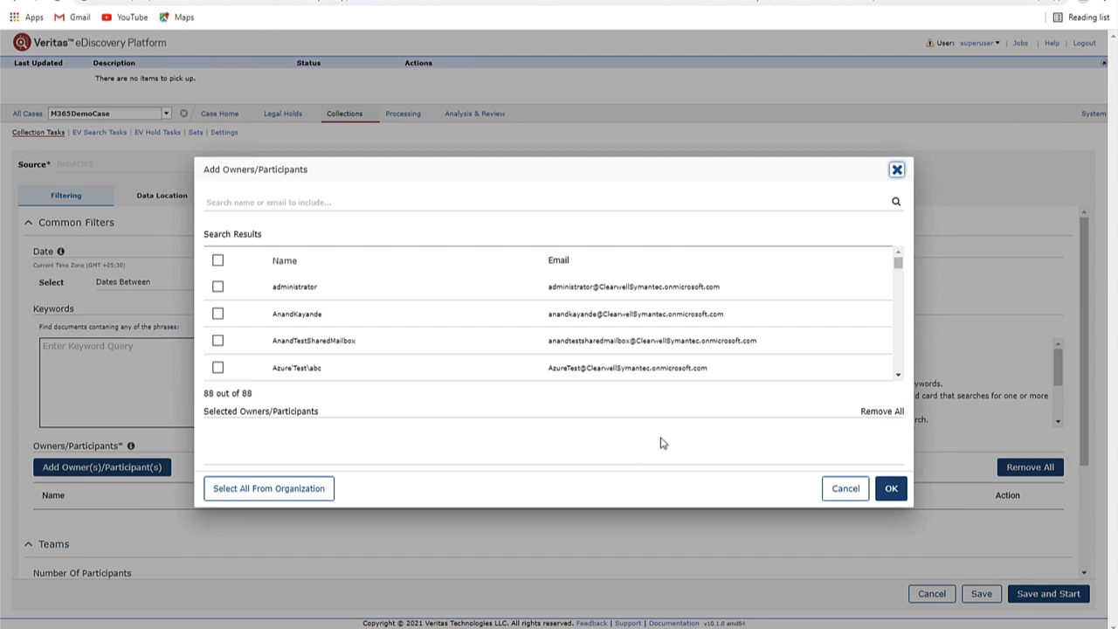
- Add the user found by e-mail address and the administrator as the collection's two owners
click(289, 203)
key(ctrl+v)
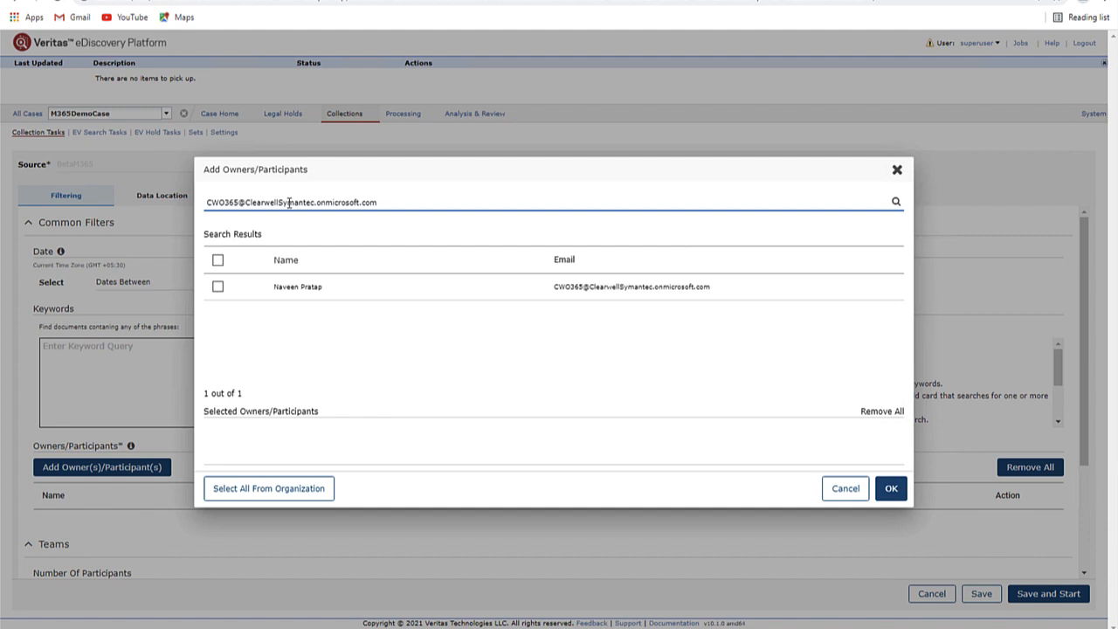
click(217, 287)
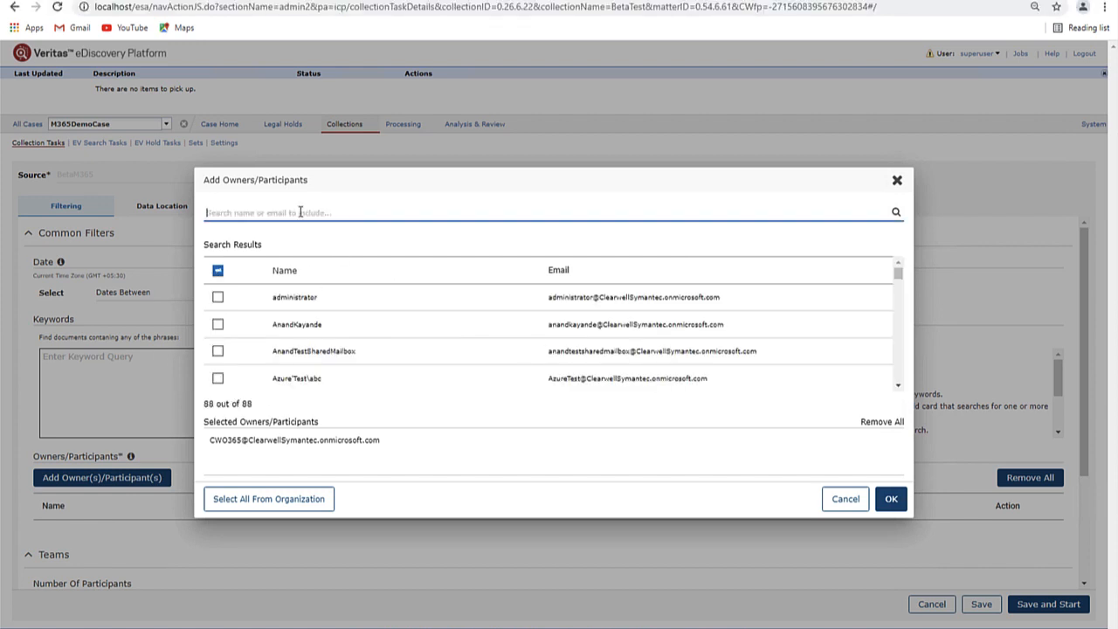
text(admin)
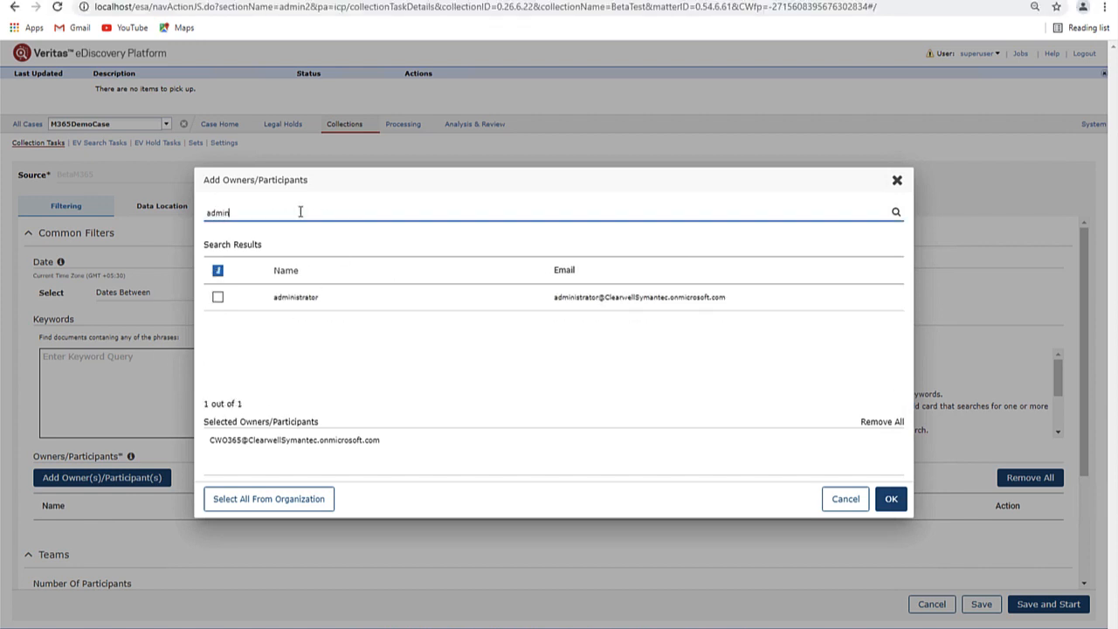
click(218, 298)
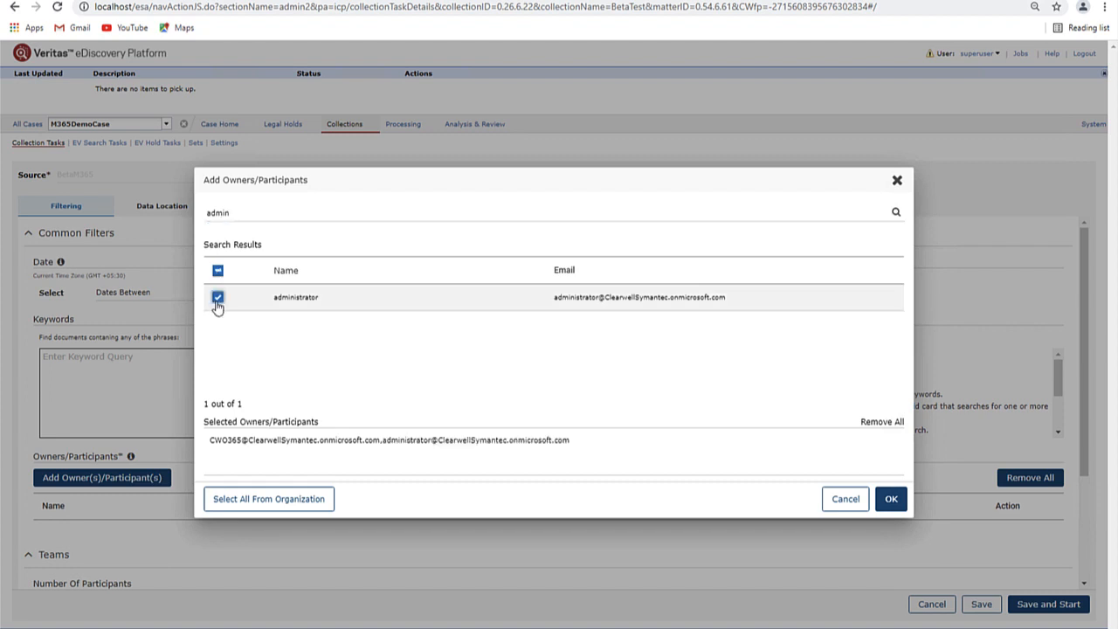
click(889, 498)
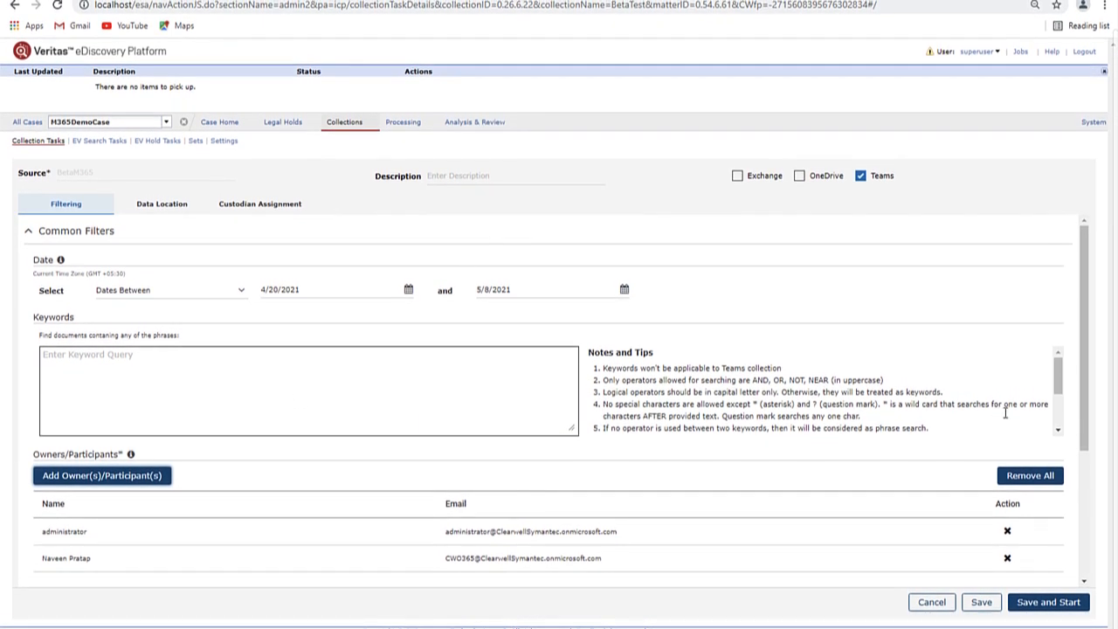
- Set the Teams Number Of Participants filter to 2
click(1081, 481)
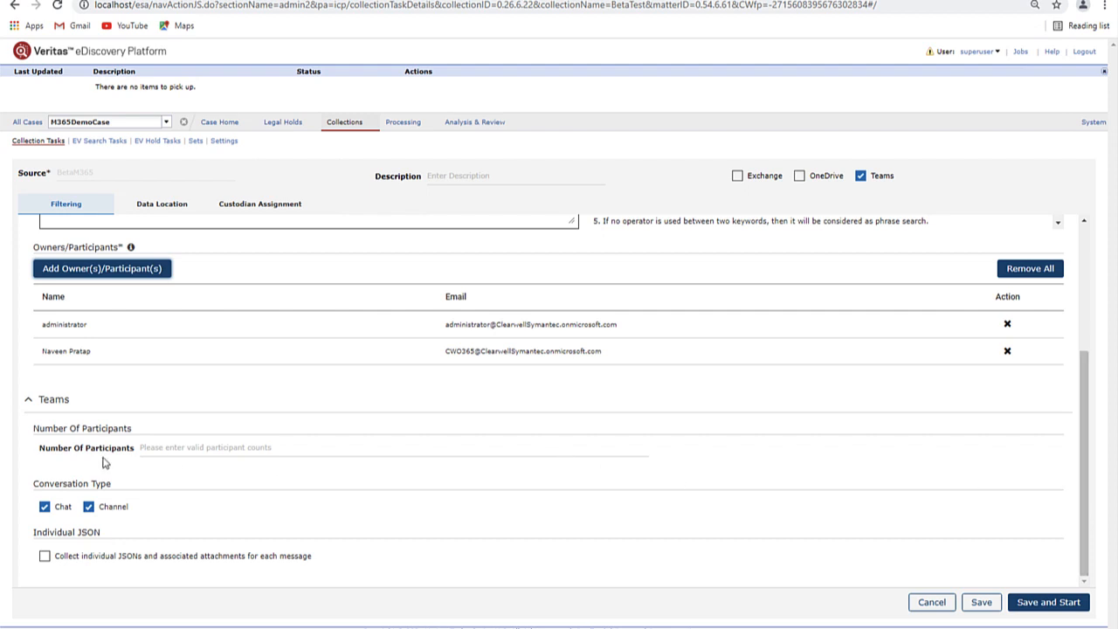
click(157, 449)
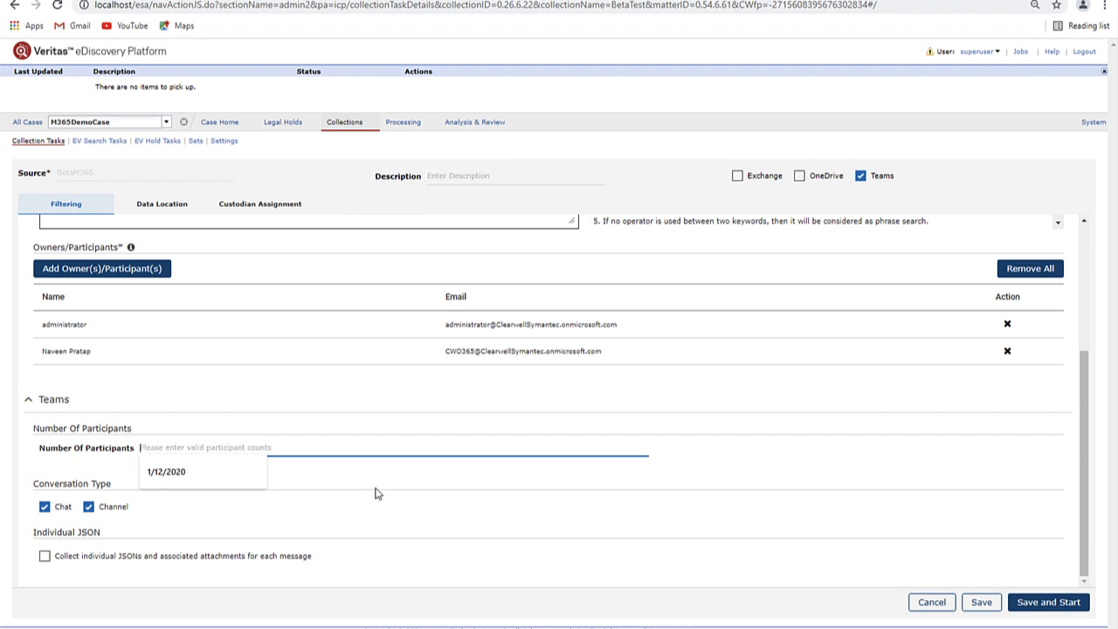
text(2)
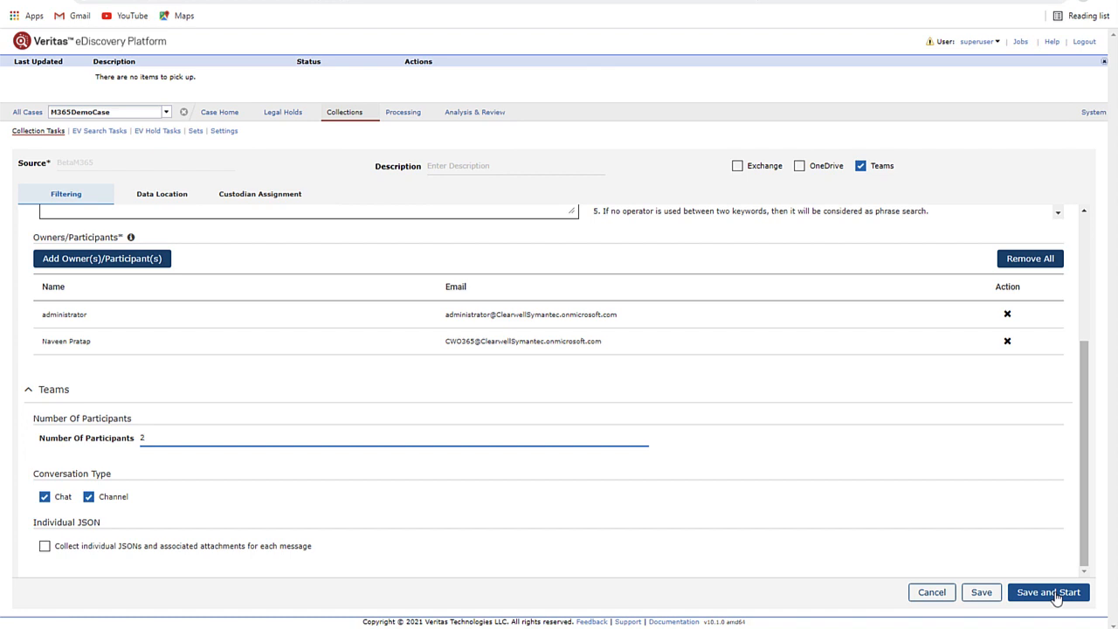
- Browse DemoCase's M365DemoCollection and EV search tasks, then open All Processing's case list
click(166, 114)
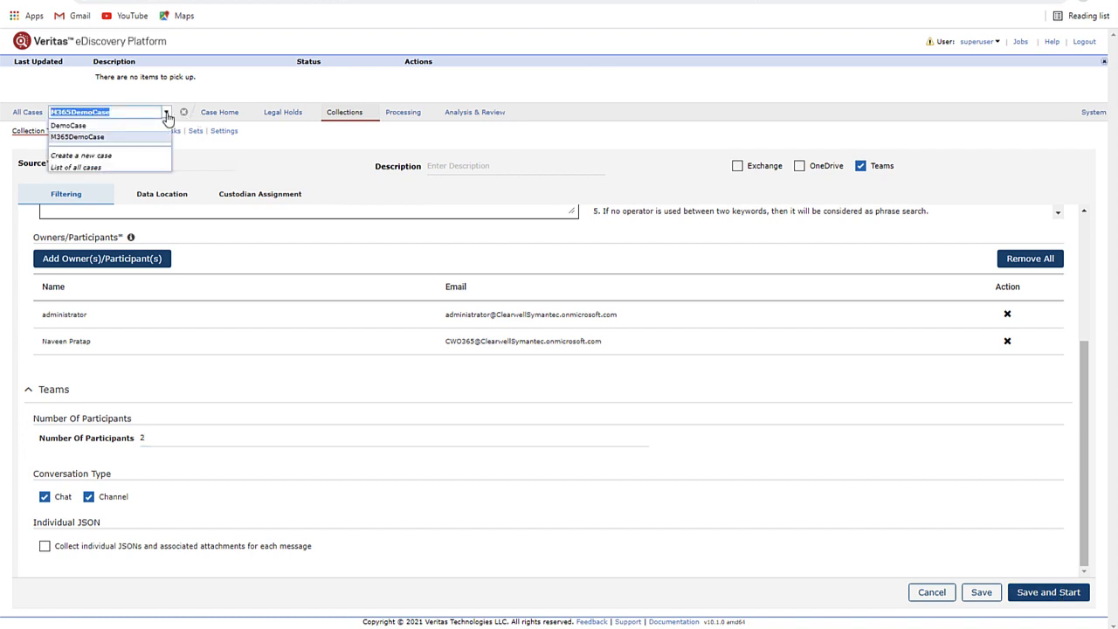
click(70, 126)
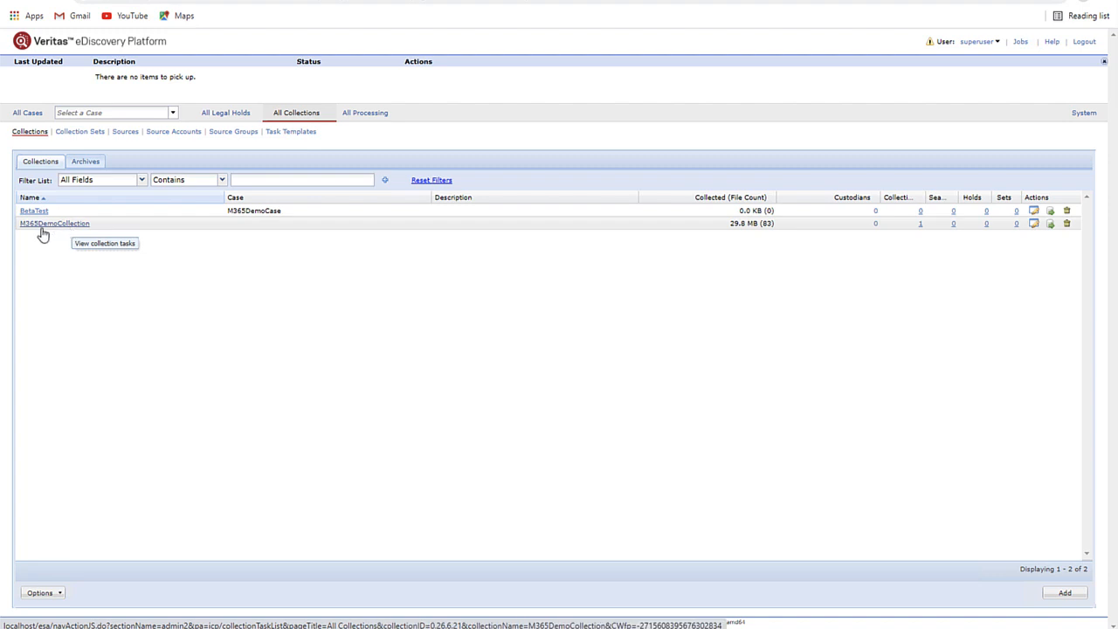
click(70, 227)
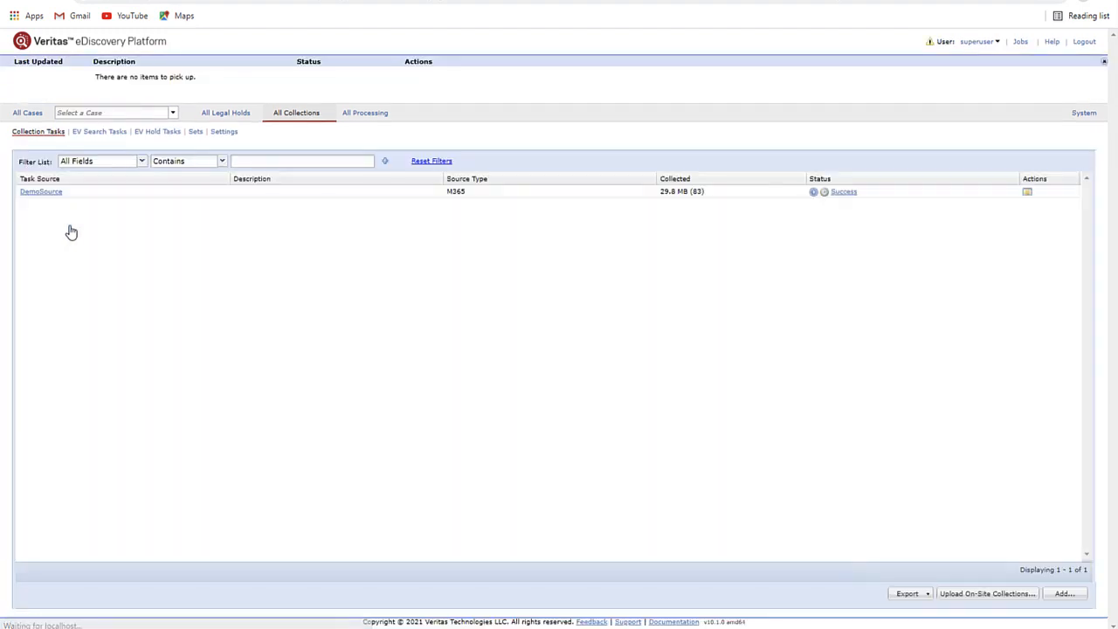
click(104, 133)
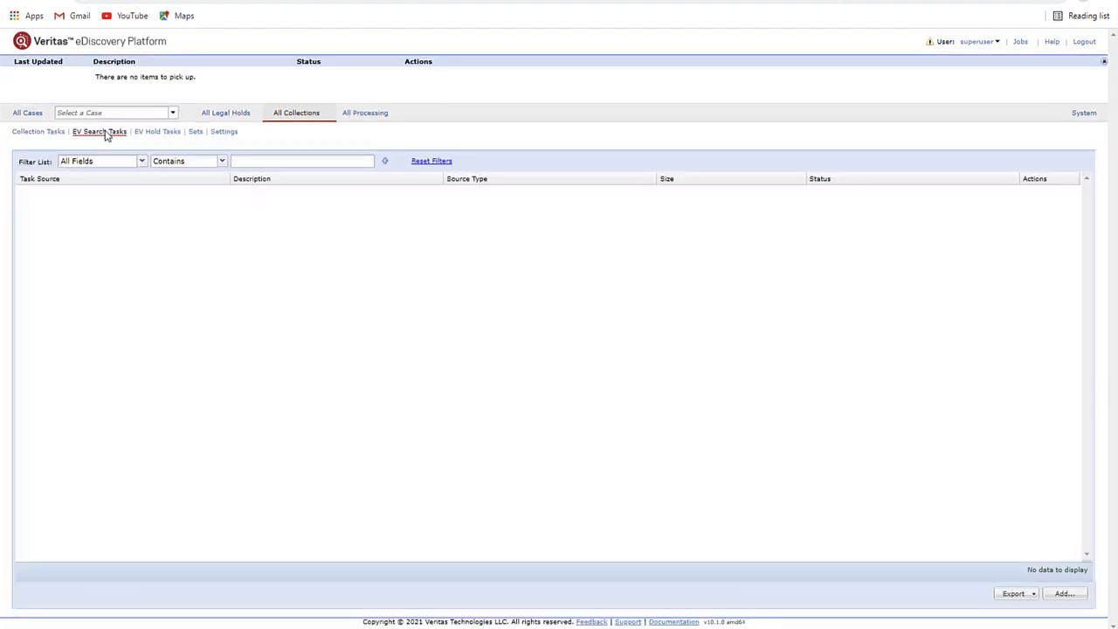
click(39, 133)
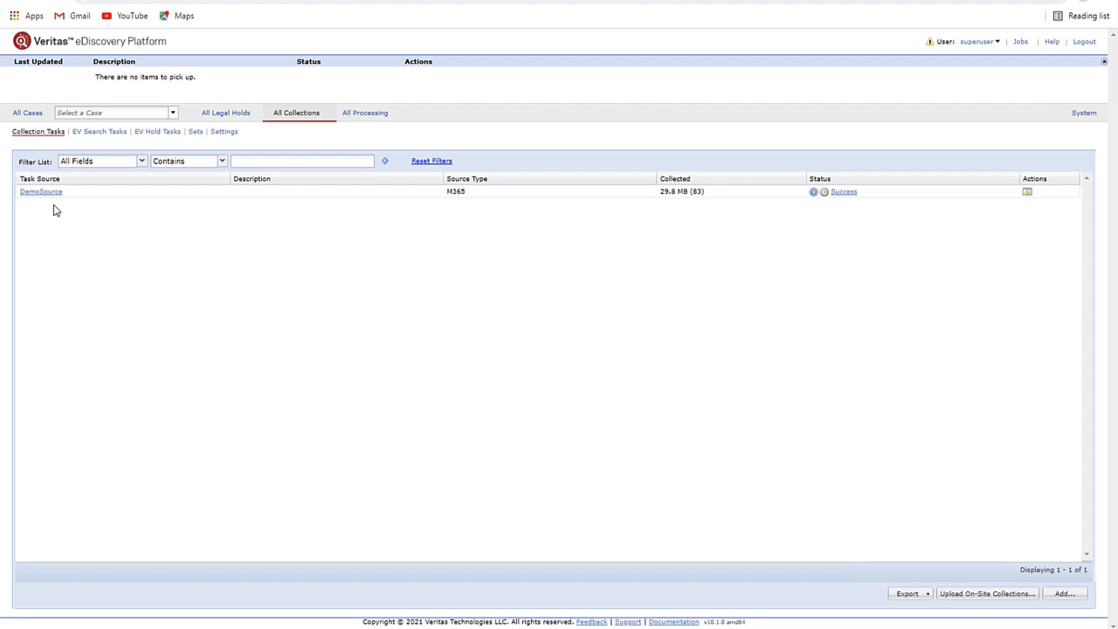
click(367, 113)
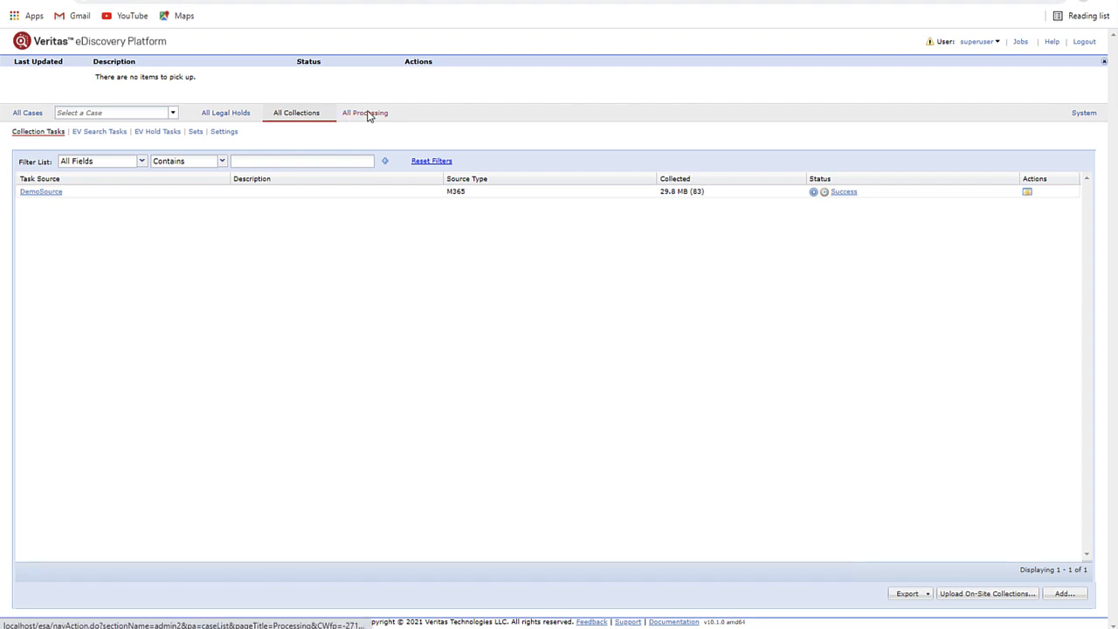
click(172, 112)
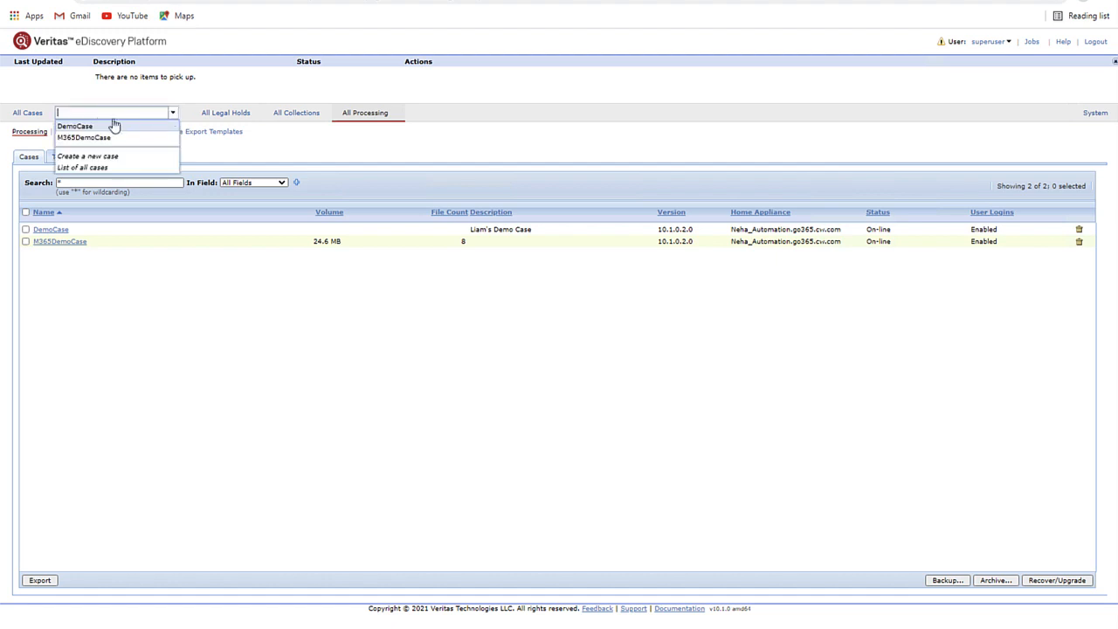
- Open the M365DemoCase case to review its collected 5-7-21 Teams chat
click(84, 138)
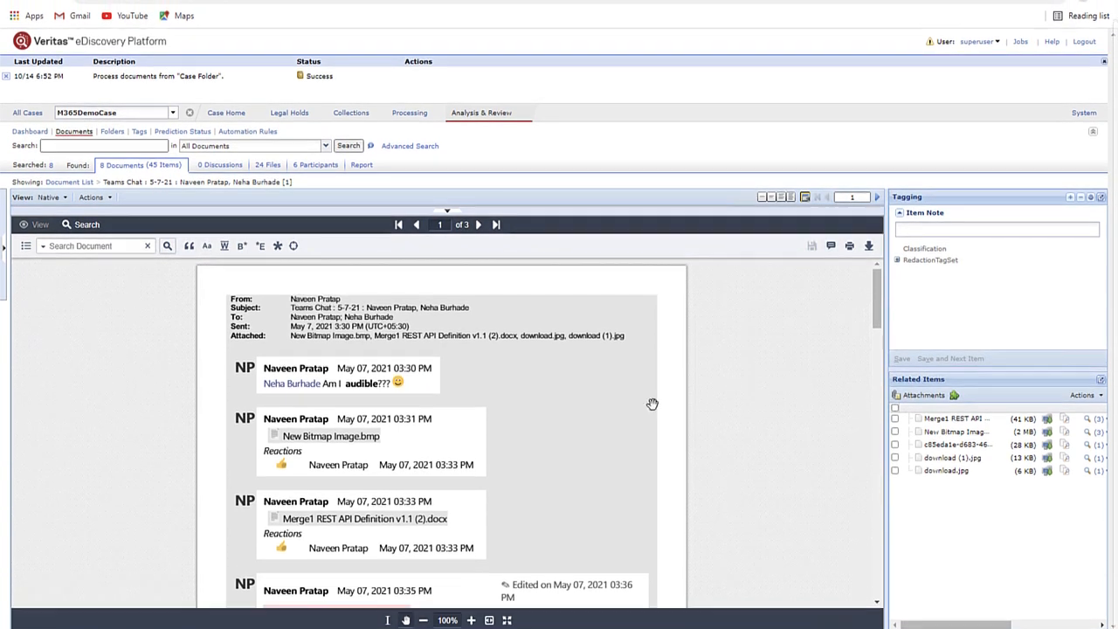
- Scroll the Teams chat past the Thank You image to page 2 of 3
drag(872, 312, 875, 351)
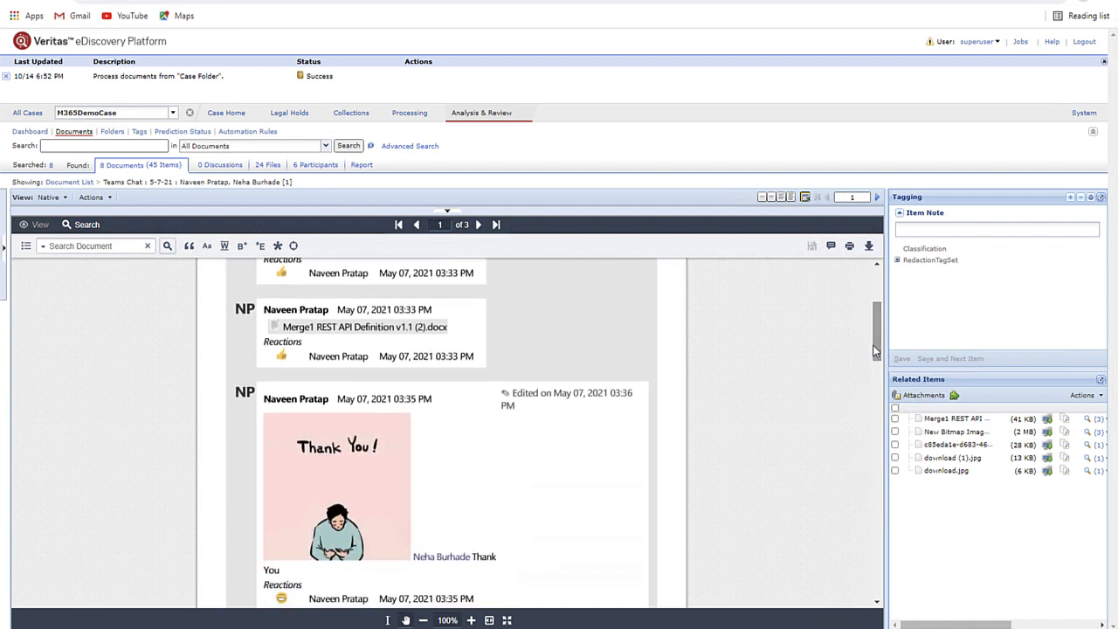
drag(875, 350, 876, 374)
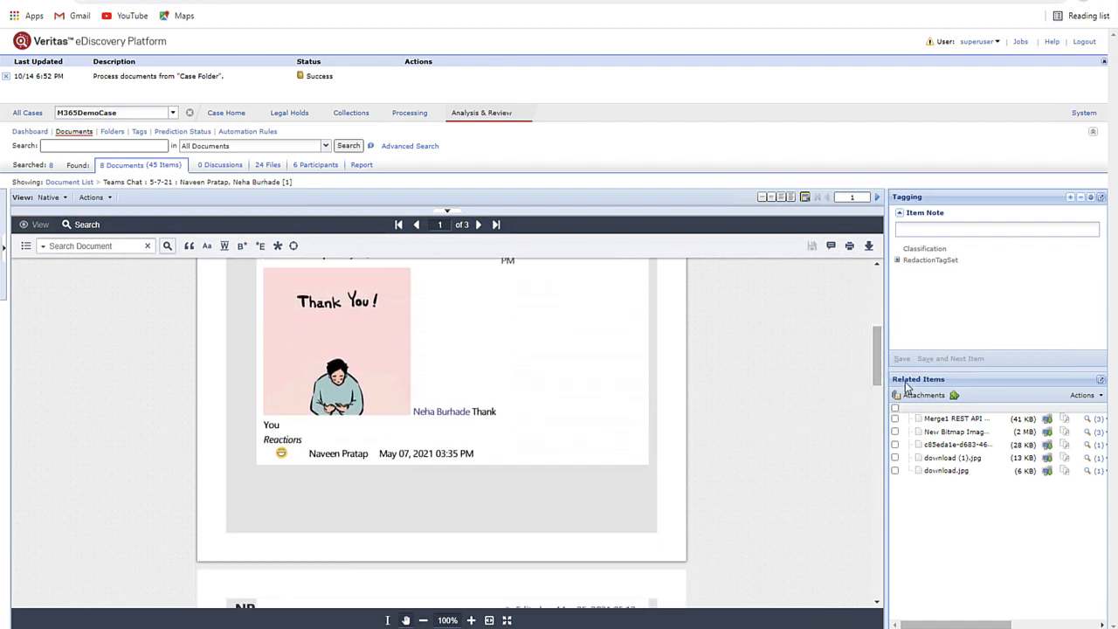
drag(875, 371, 834, 472)
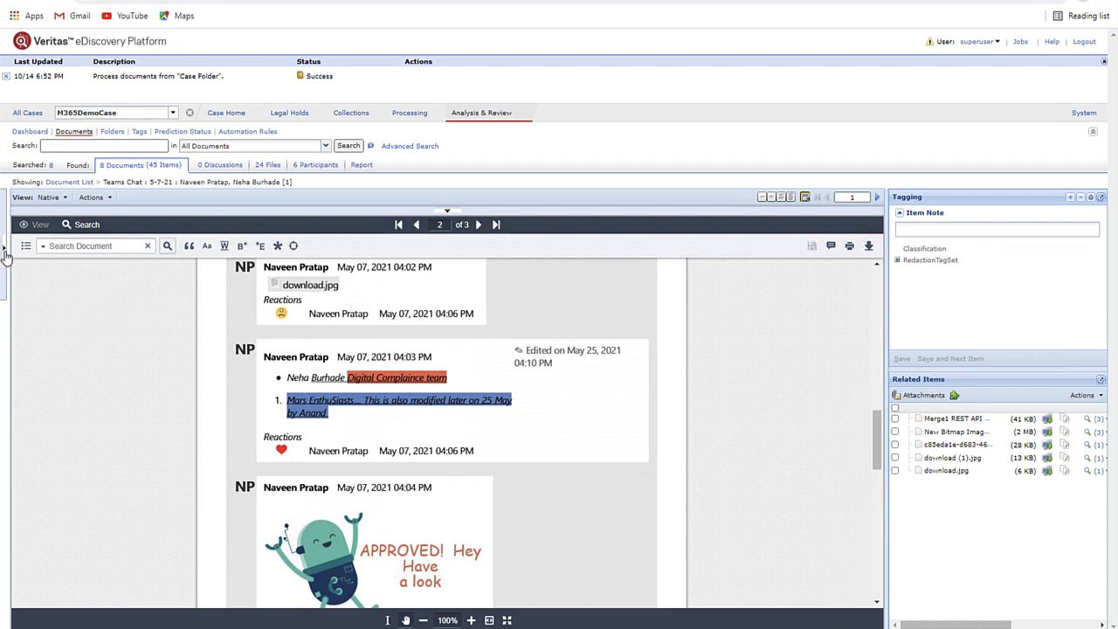
- Search the chat for the participant's first name and visit each of its five hits
key(Return)
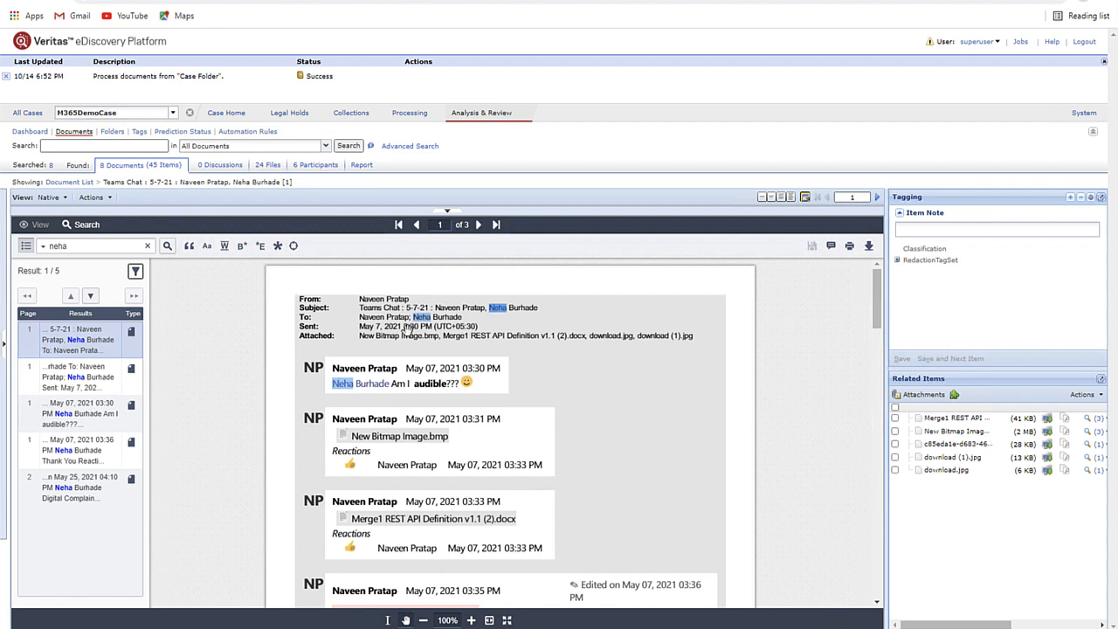
click(90, 385)
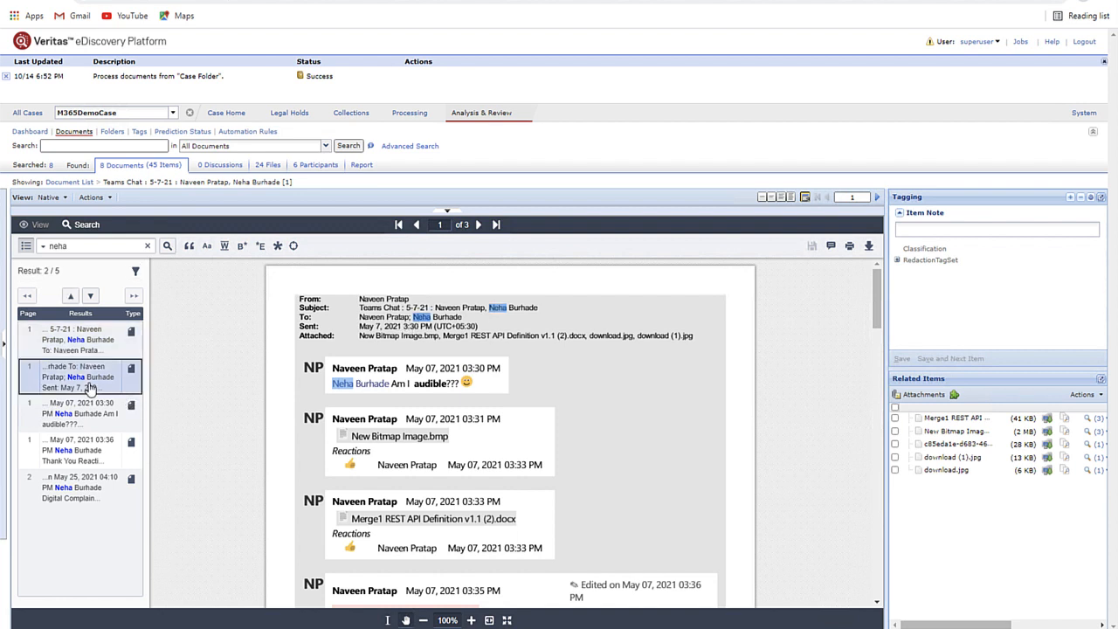
click(84, 413)
click(83, 449)
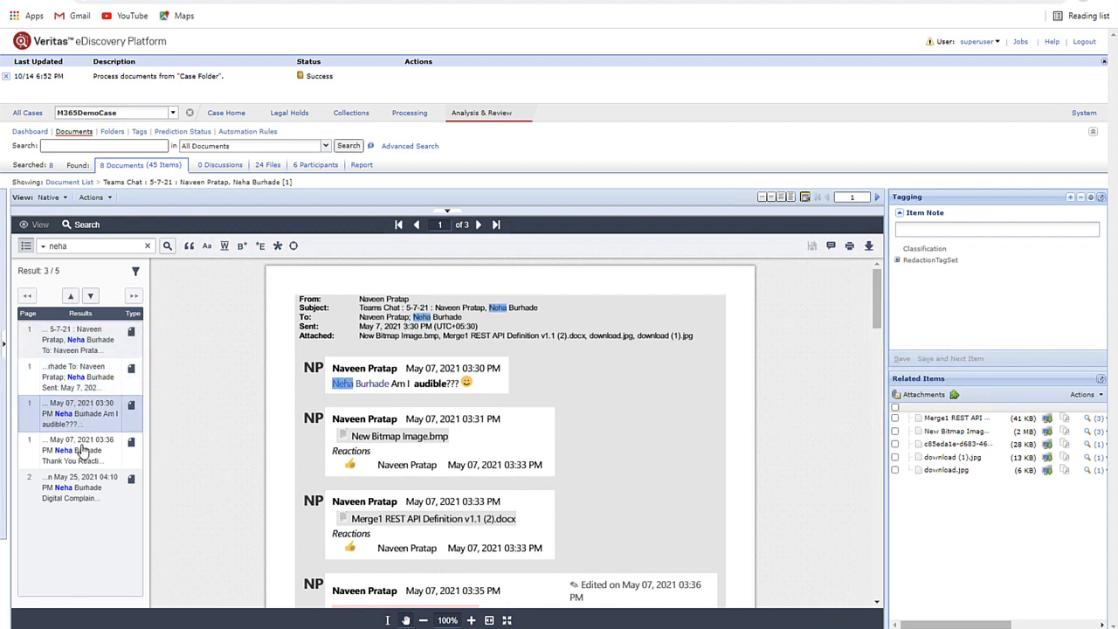
click(75, 504)
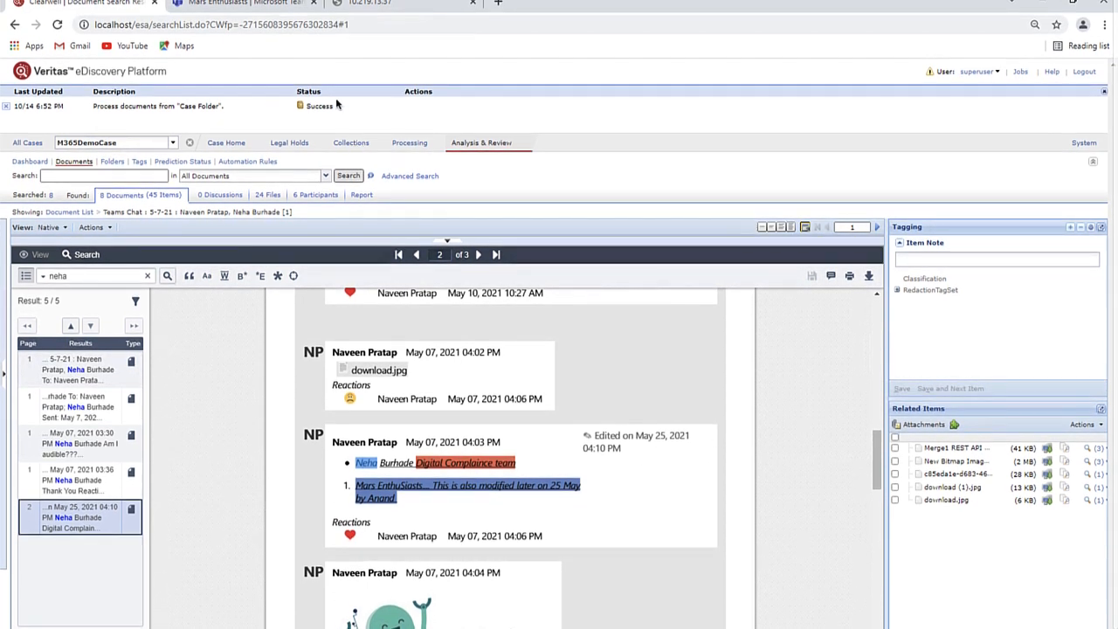
- Compare the original Teams one-to-one chat's 9/20 formatted messages, then return to the eDiscovery review
click(228, 3)
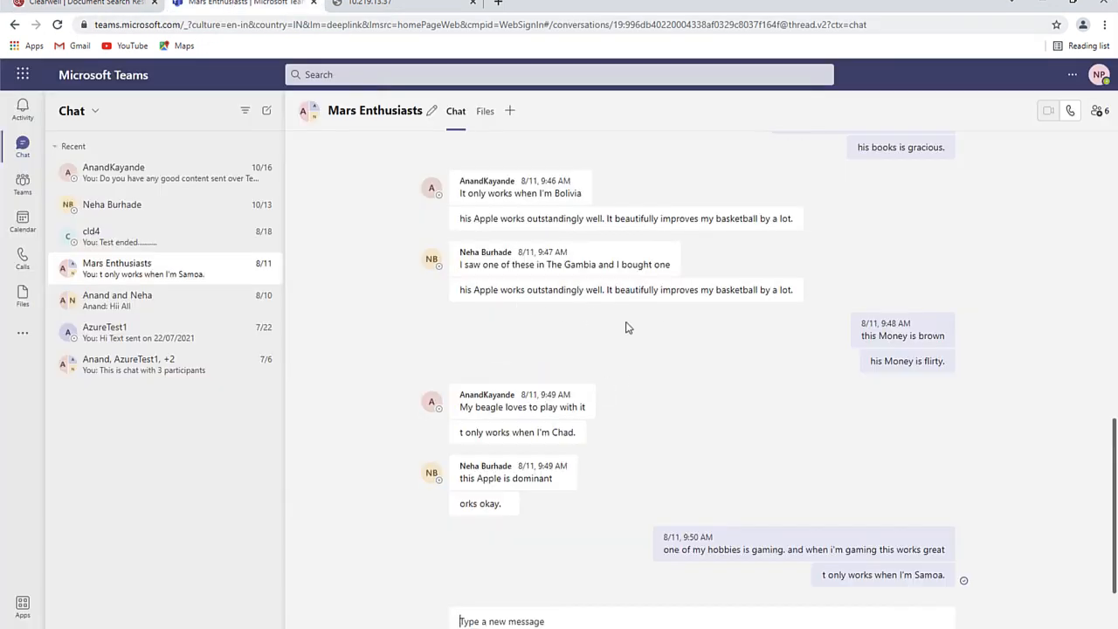
click(125, 166)
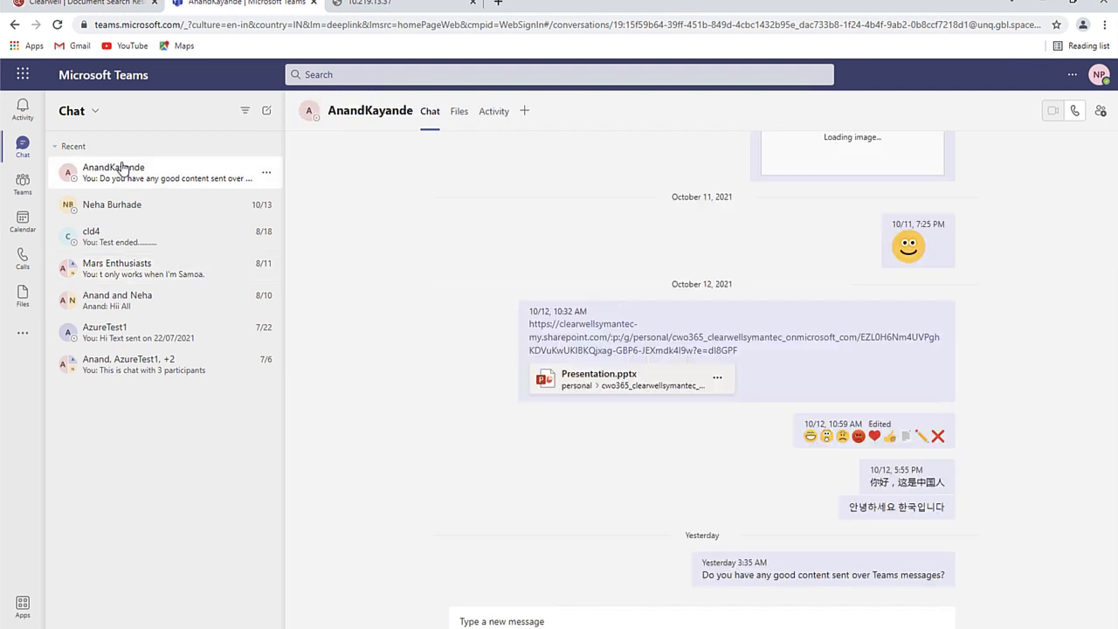
scroll(965, 262, up, 10)
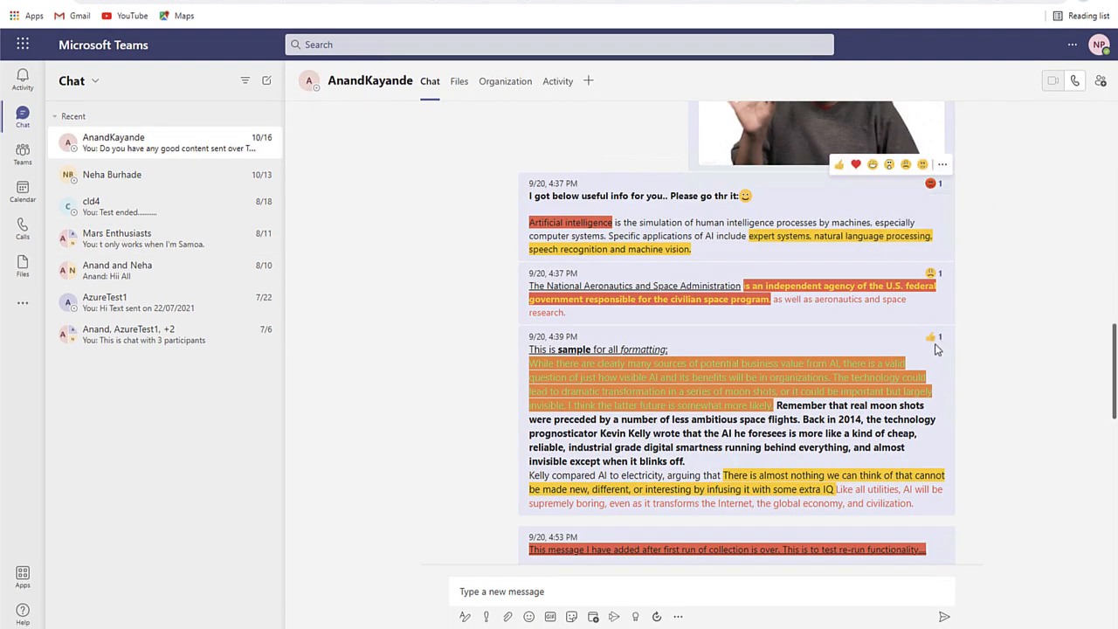
mouse_move(933, 347)
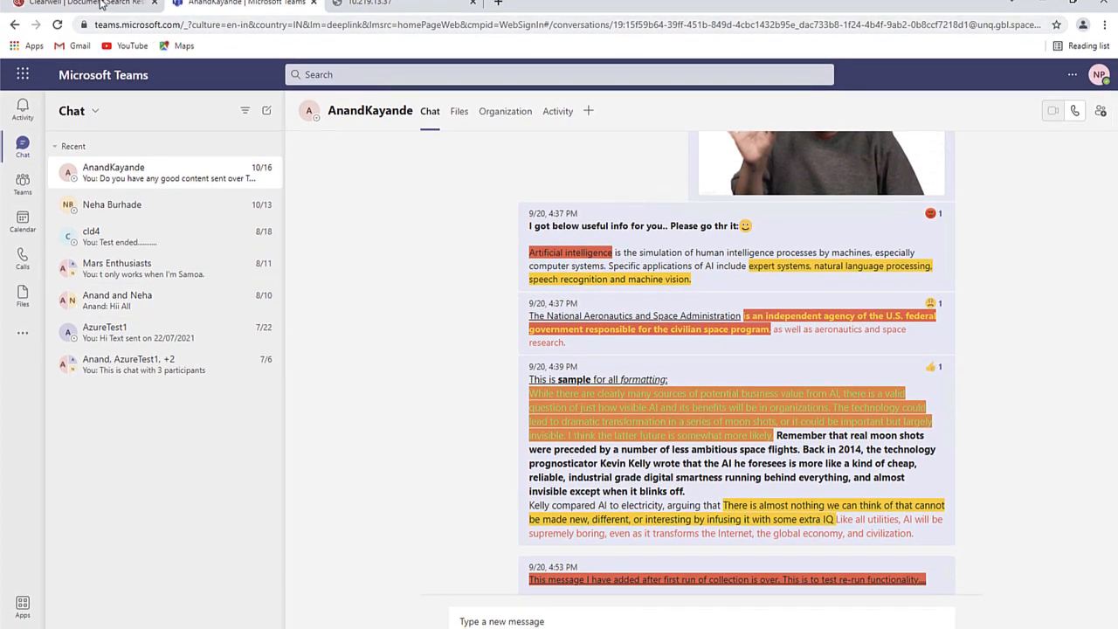
click(100, 4)
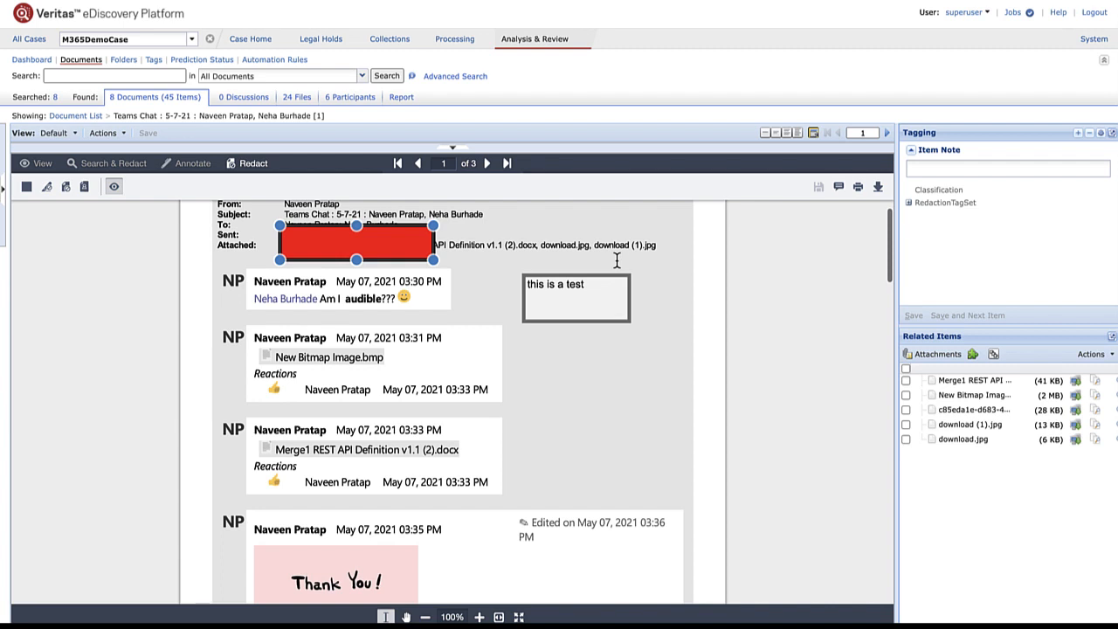
- Redact the New Bitmap Image.bmp message as an area with the custom reason ACP
click(26, 189)
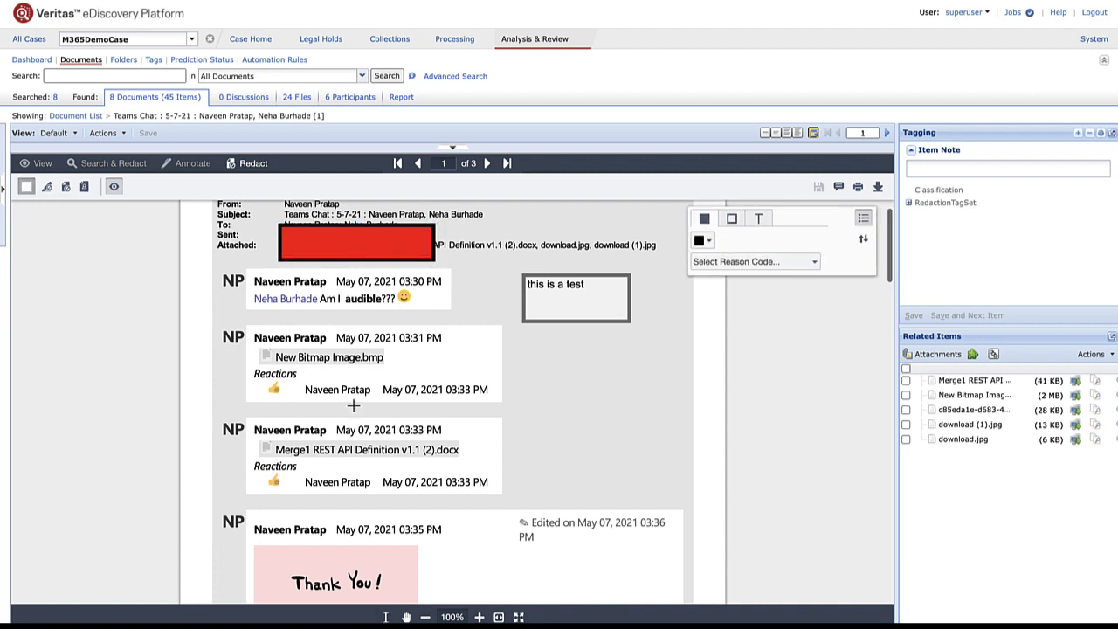
drag(252, 325, 471, 369)
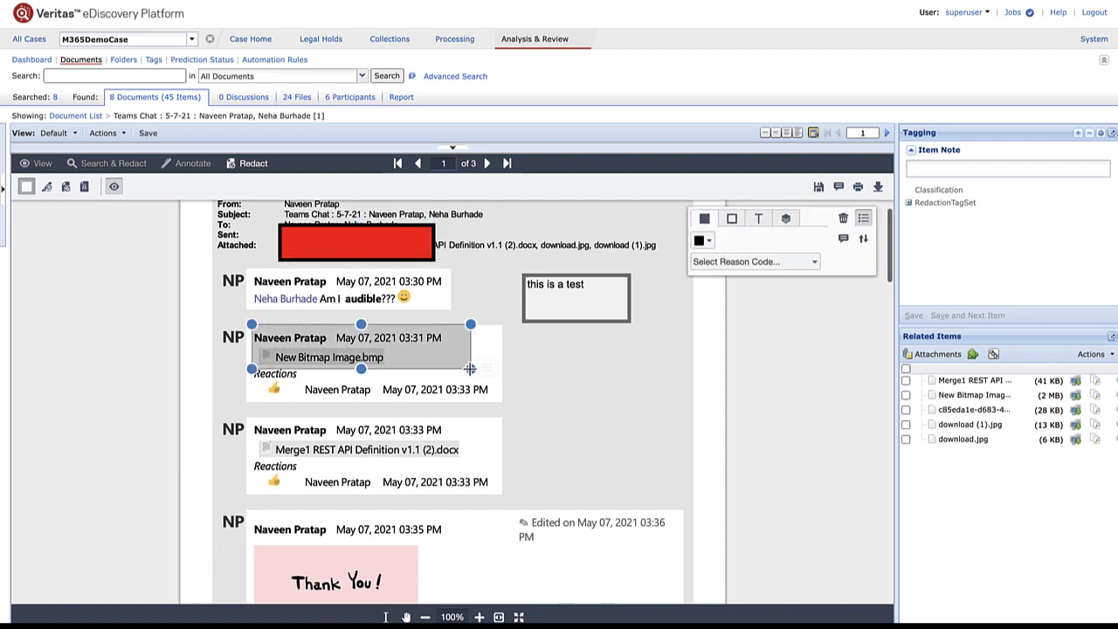
click(818, 267)
click(748, 277)
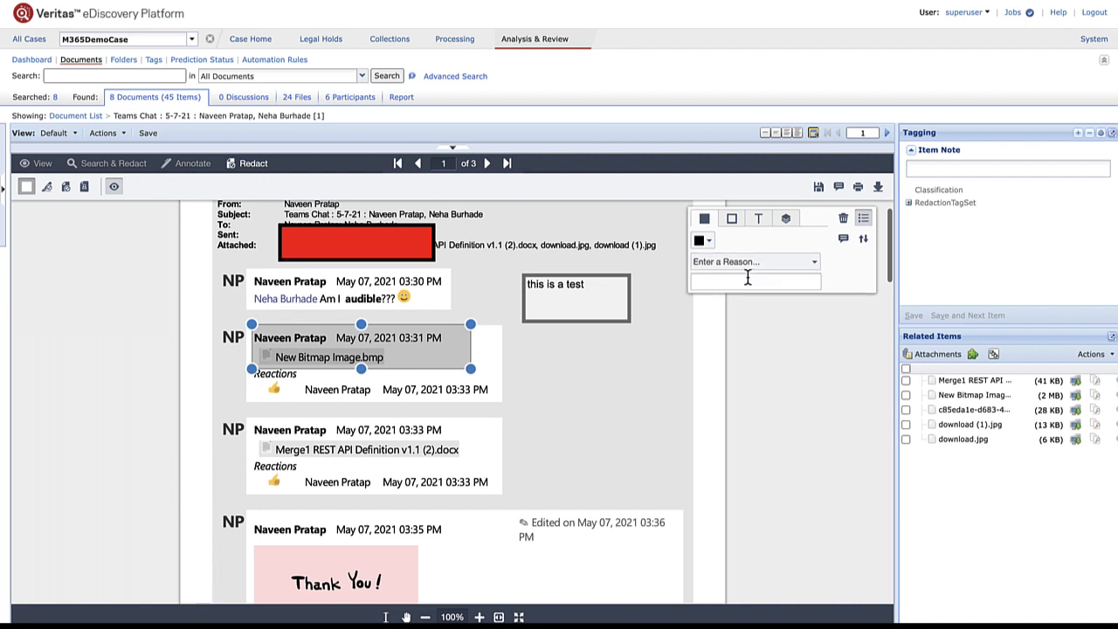
text(ACP)
click(607, 345)
mouse_move(326, 341)
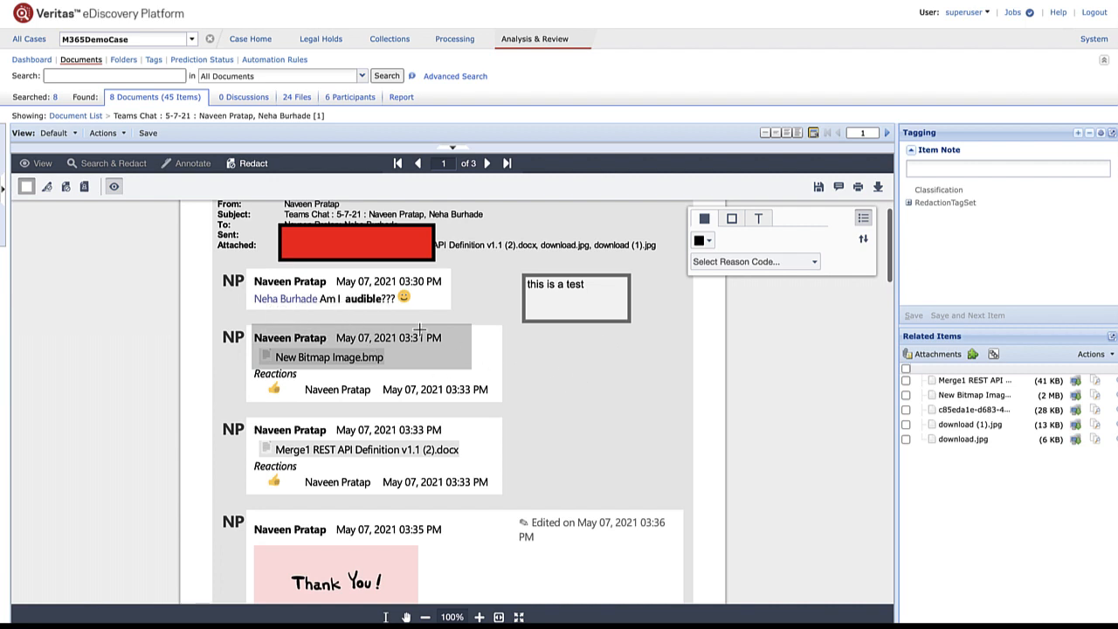
click(48, 187)
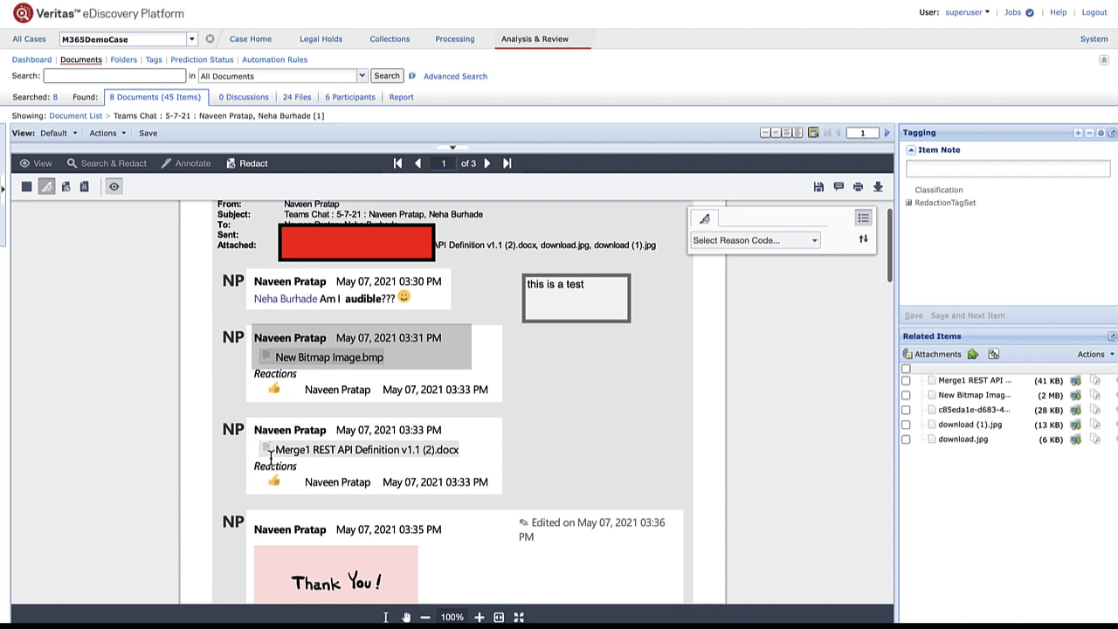
- Redact the API Definition file name text with the custom reason PII
drag(339, 453, 460, 453)
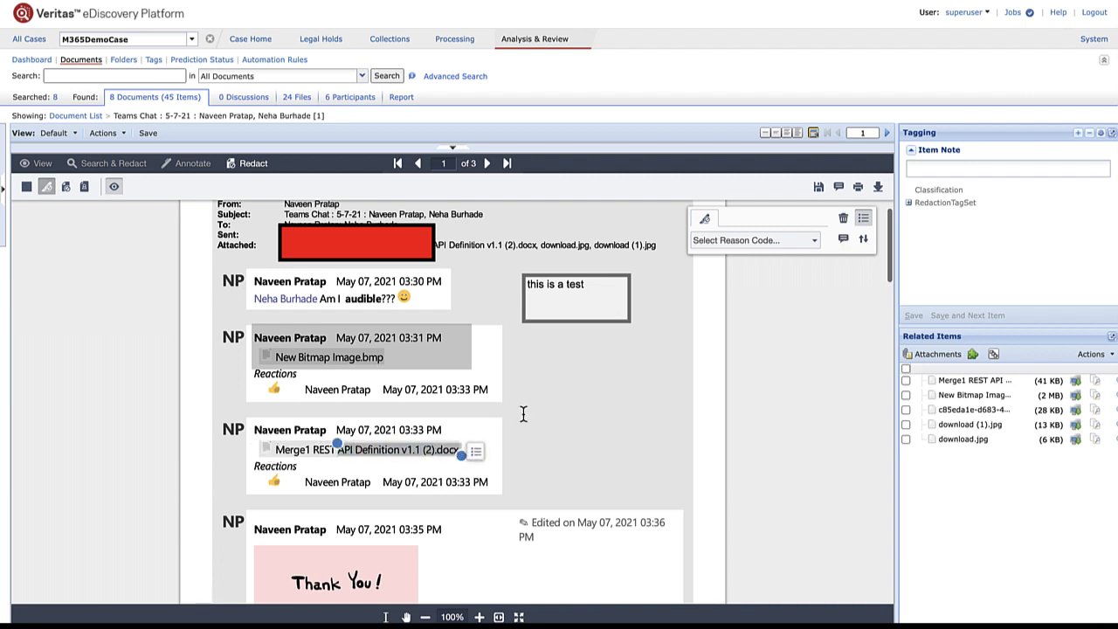
click(756, 240)
click(760, 258)
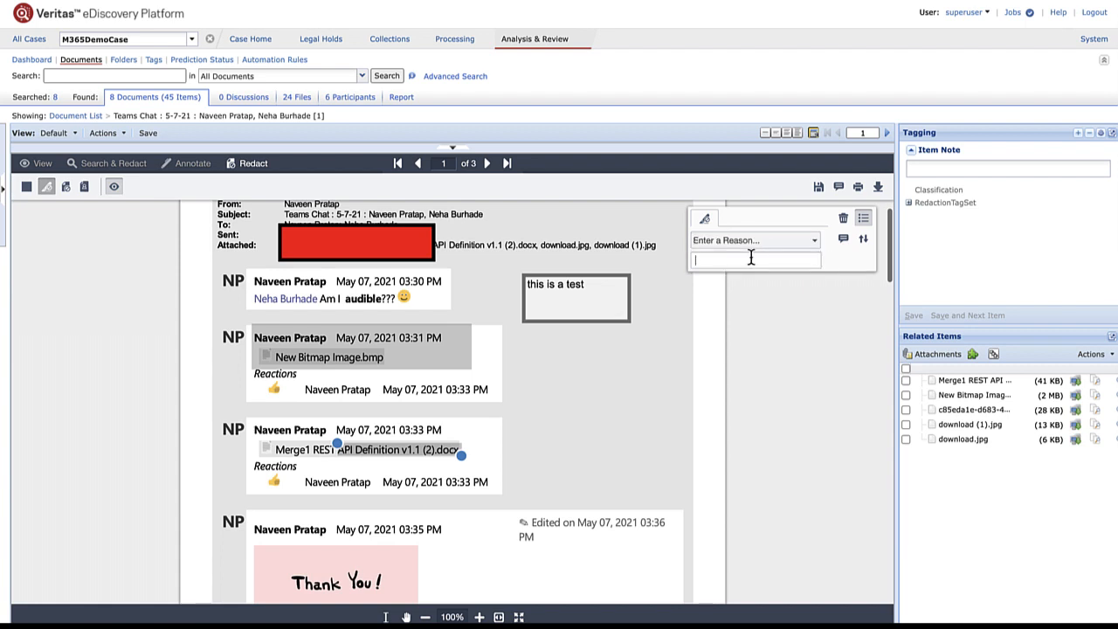
text(PII)
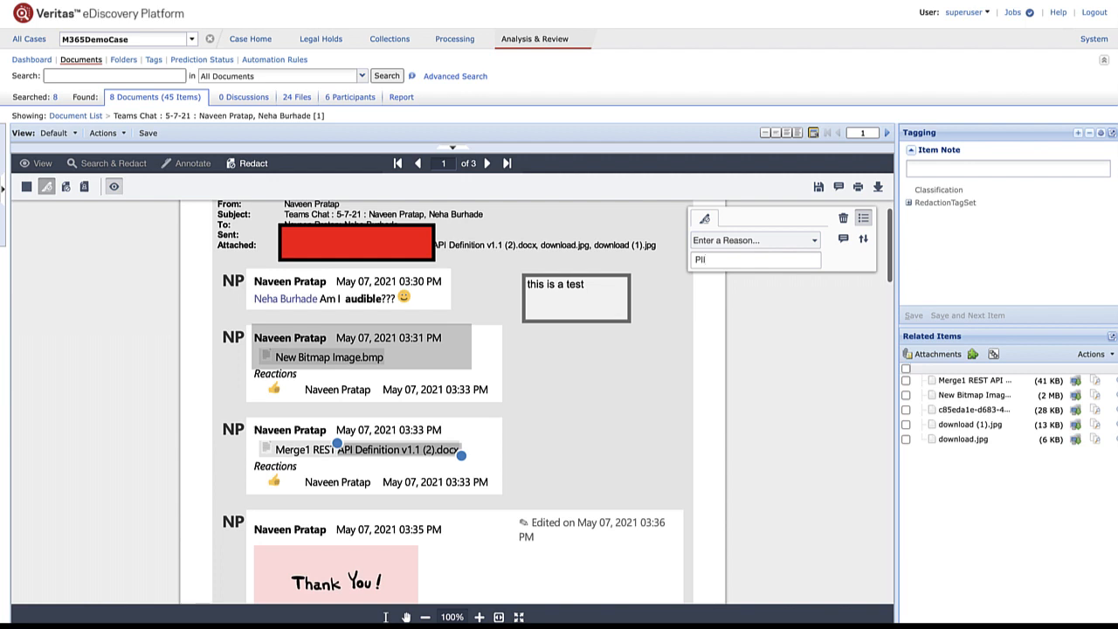
- Toggle Redaction View Mode to check both redactions show as black boxes
click(113, 189)
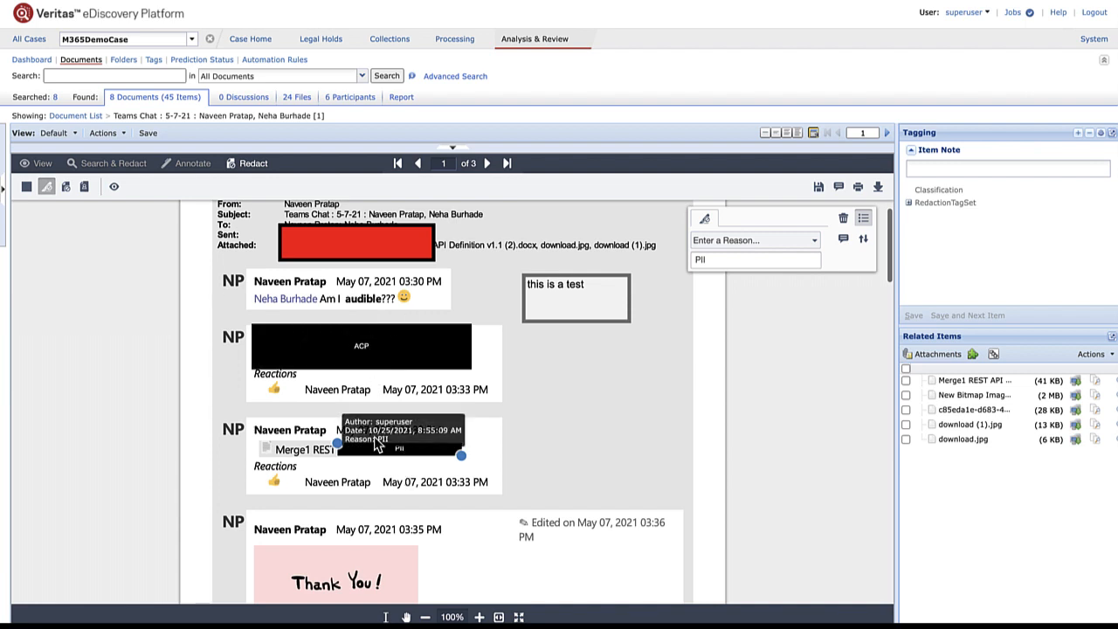
click(115, 188)
click(114, 189)
click(114, 188)
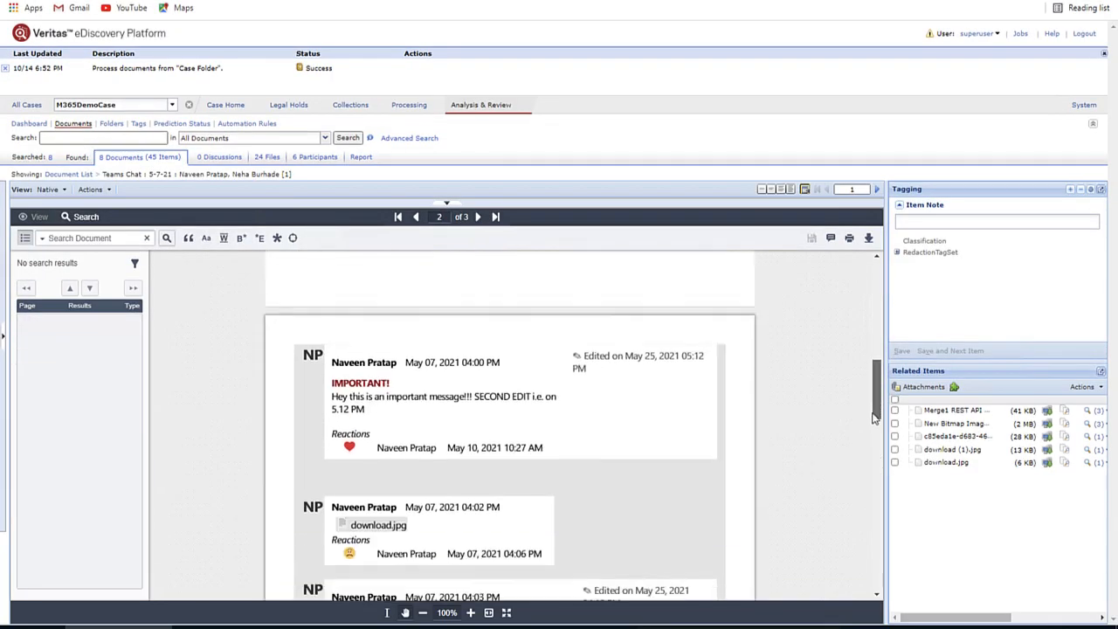
scroll(873, 442, down, 5)
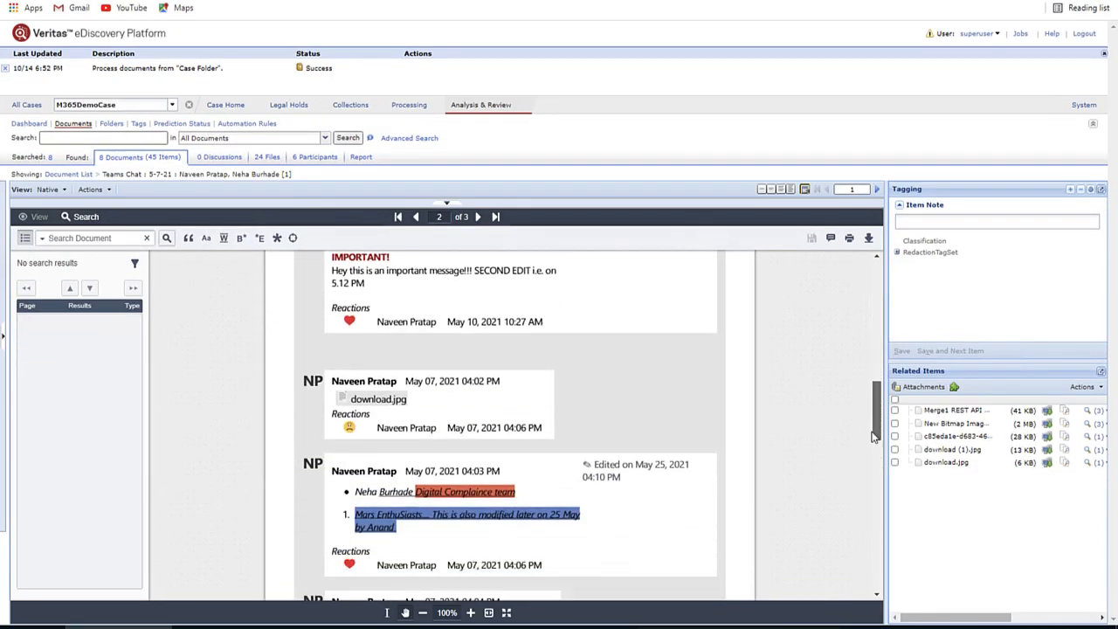
- Scroll to the final 04:04 PM "APPROVED! Hey have a look" message on page 3
scroll(874, 467, down, 3)
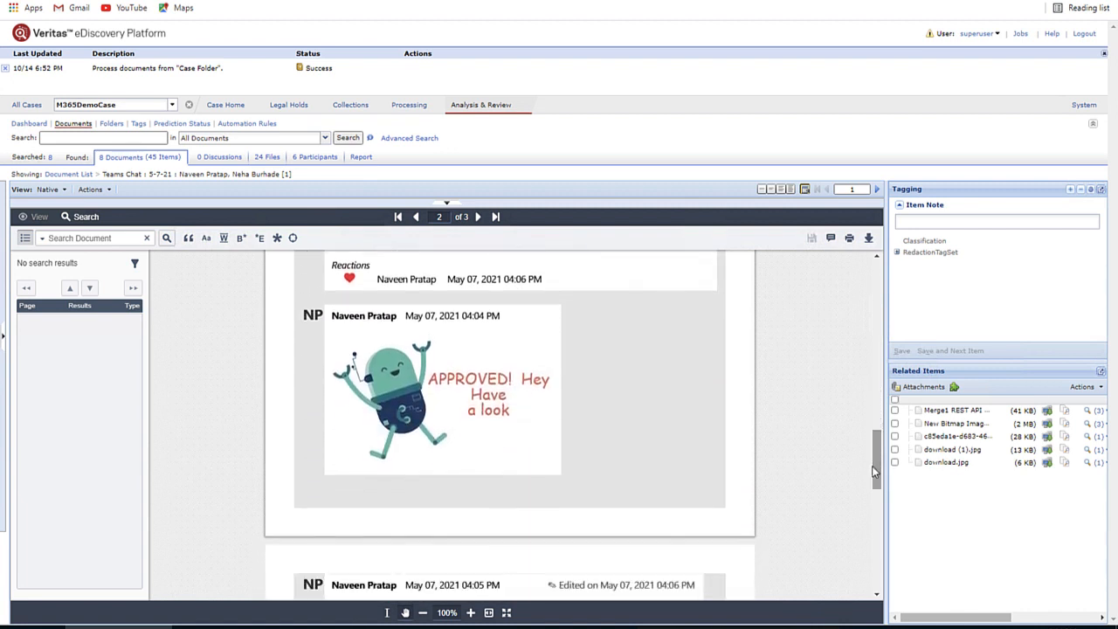